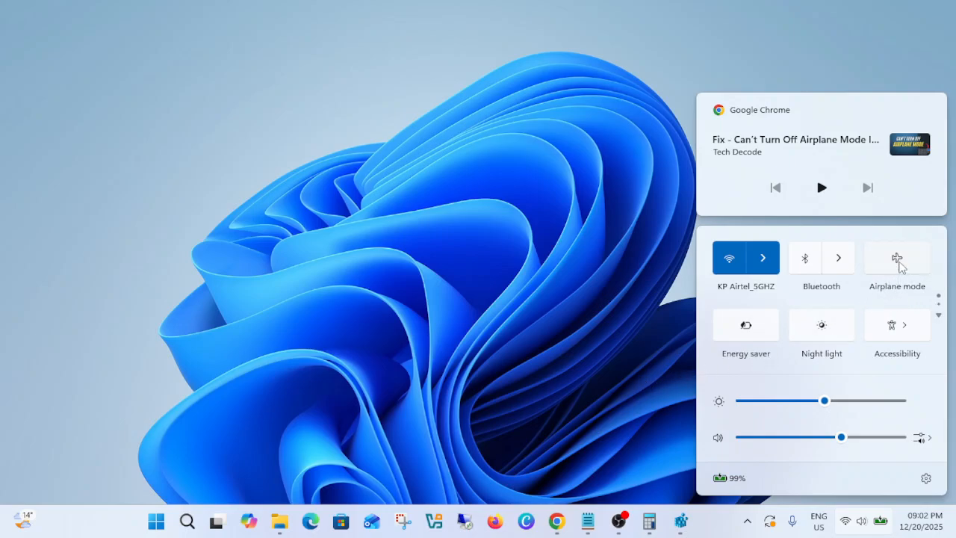
Switch airplane mode on and back off in the quick settings
{"action": "left_click", "coordinate": [898, 261]}
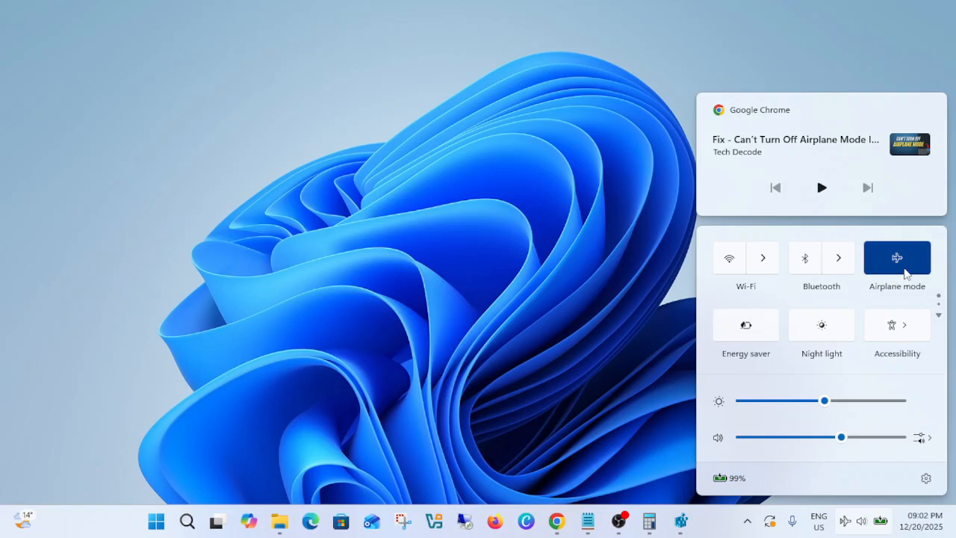
{"action": "left_click", "coordinate": [905, 273]}
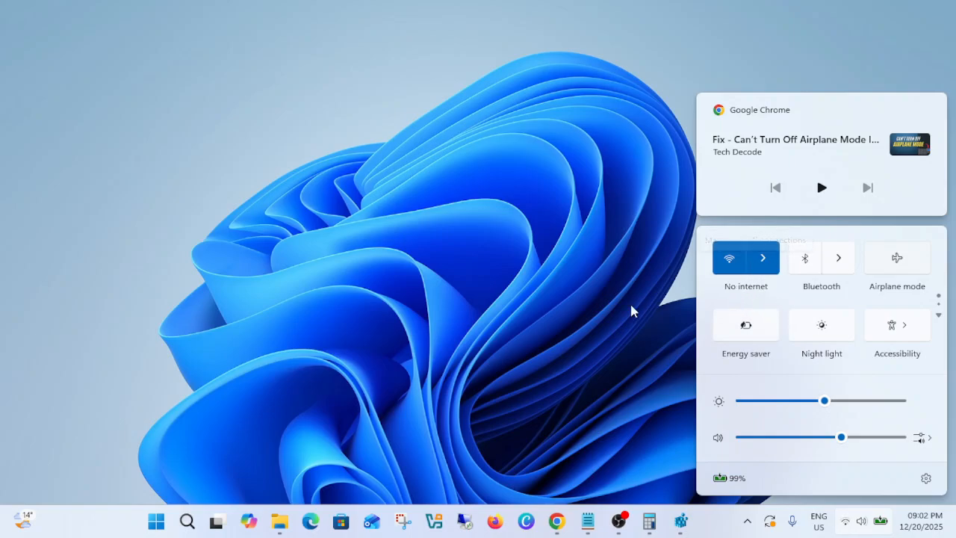
{"action": "left_click", "coordinate": [585, 303]}
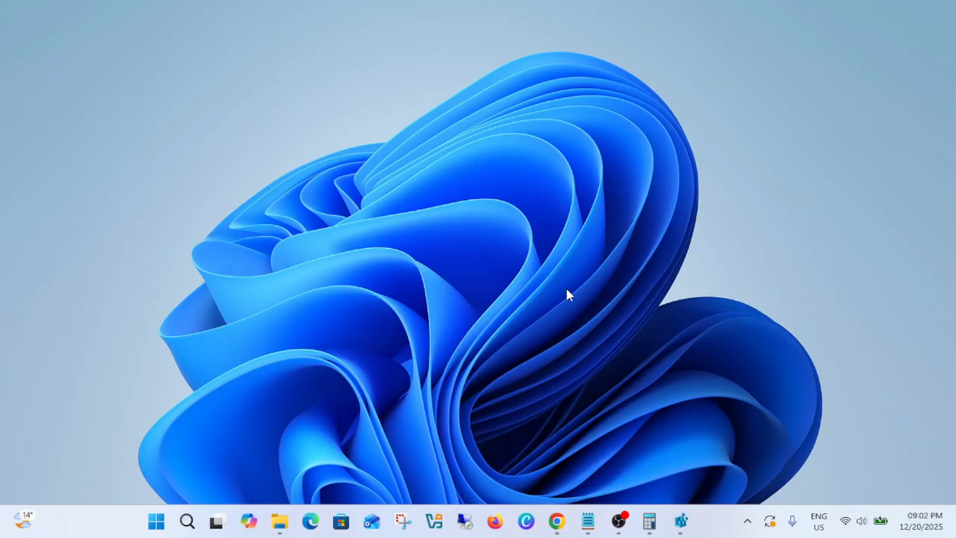
Refresh the desktop and open Services with administrator rights
{"action": "right_click", "coordinate": [405, 184]}
{"action": "left_click", "coordinate": [451, 239]}
{"action": "left_click", "coordinate": [187, 517]}
{"action": "type", "text": "services"}
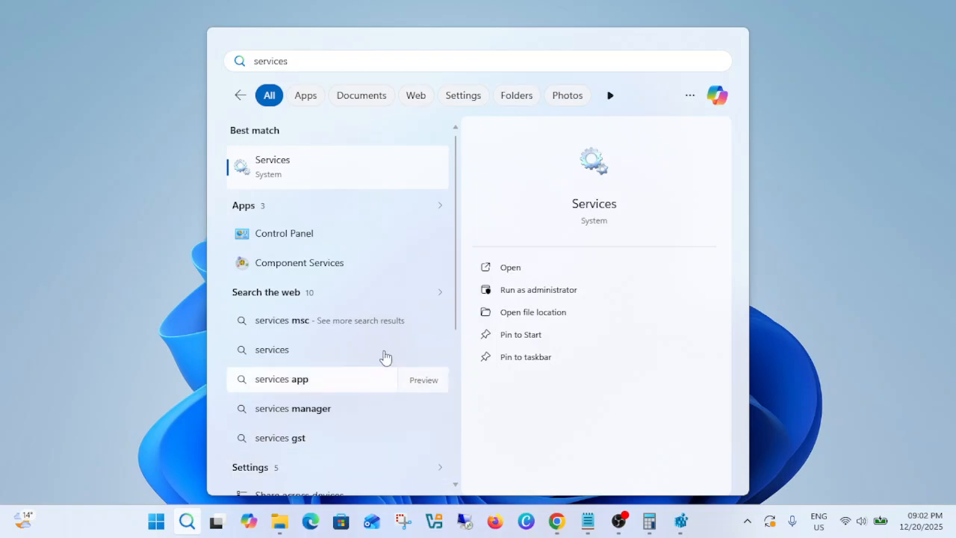
{"action": "left_click", "coordinate": [557, 289]}
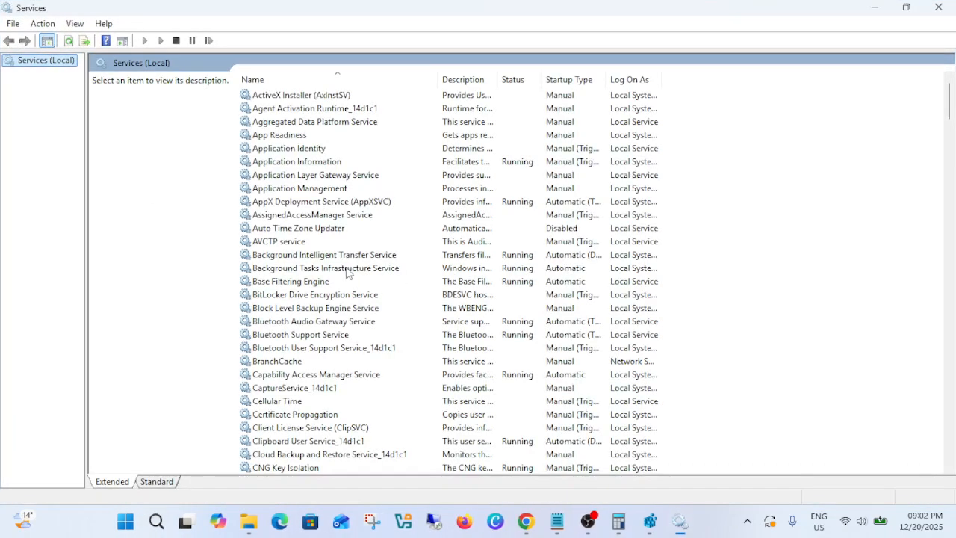
Find the Radio Management Service in the services list and try to stop it
{"action": "left_click", "coordinate": [348, 270]}
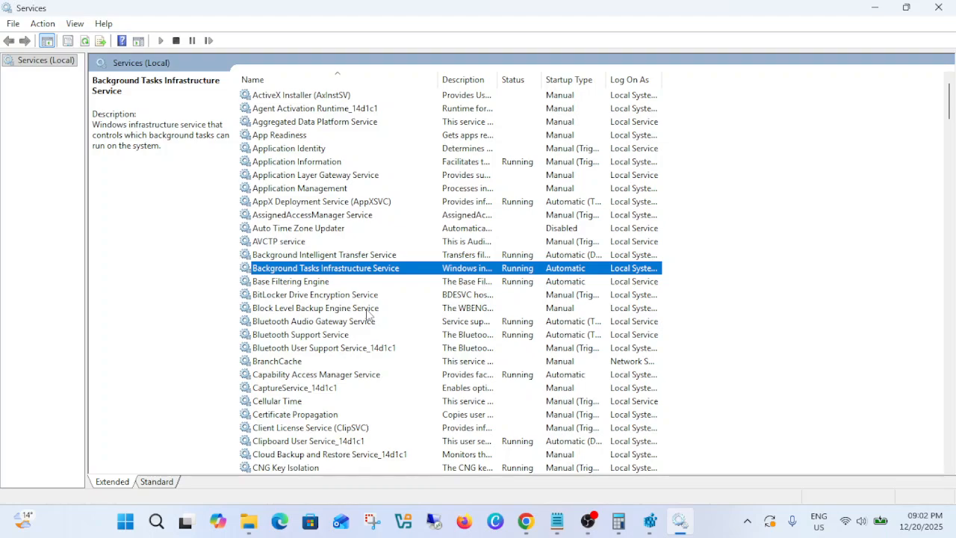
{"action": "key", "text": "r"}
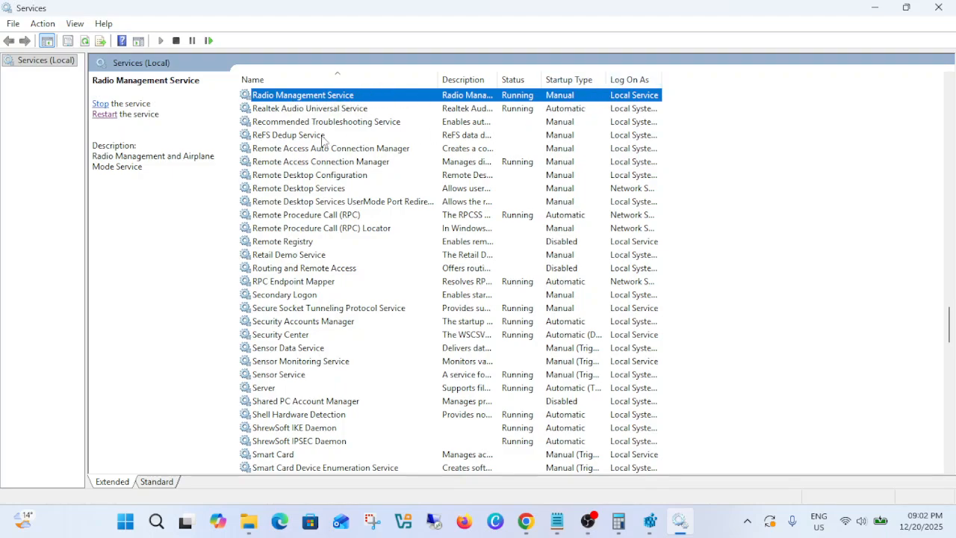
{"action": "left_click", "coordinate": [100, 104]}
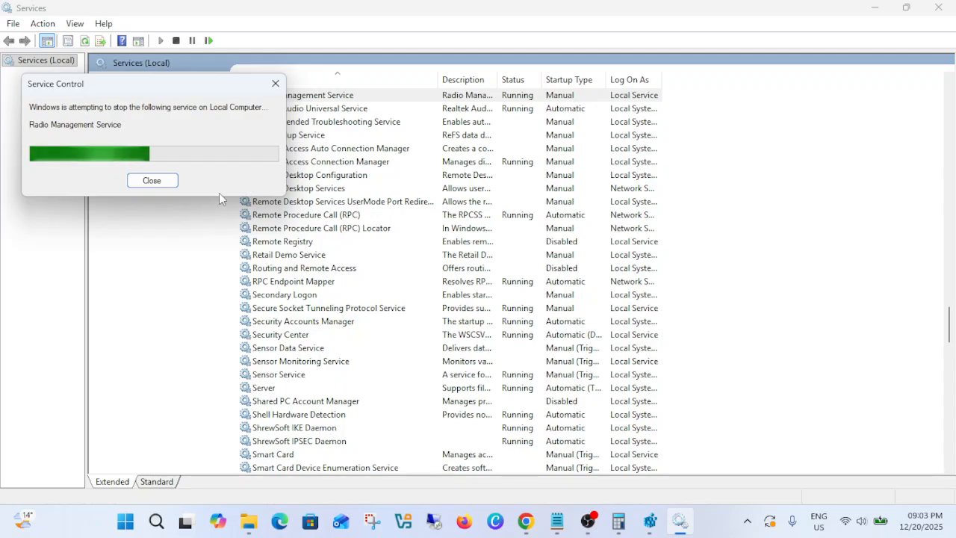
{"action": "left_click", "coordinate": [590, 321]}
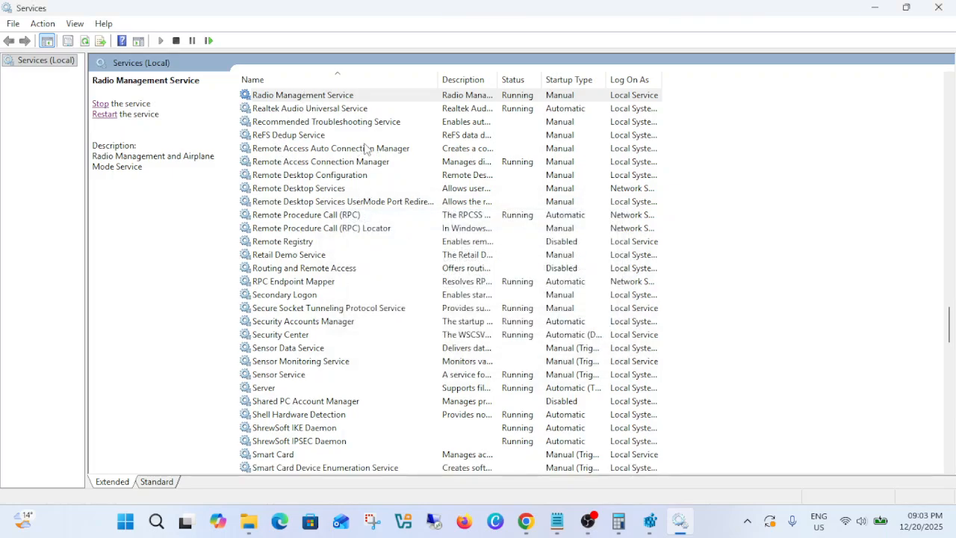
Try to restart the Radio Management Service
{"action": "left_click", "coordinate": [326, 97]}
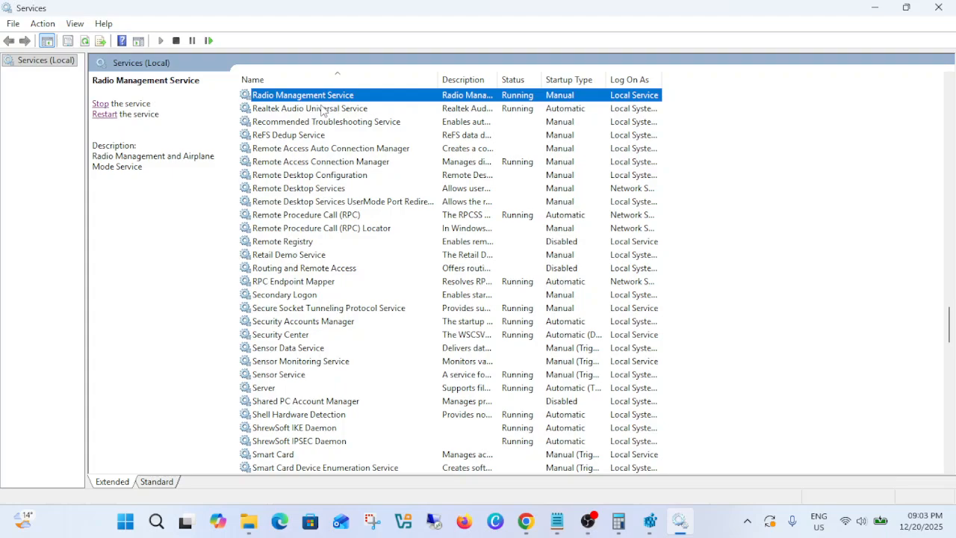
{"action": "left_click", "coordinate": [105, 115]}
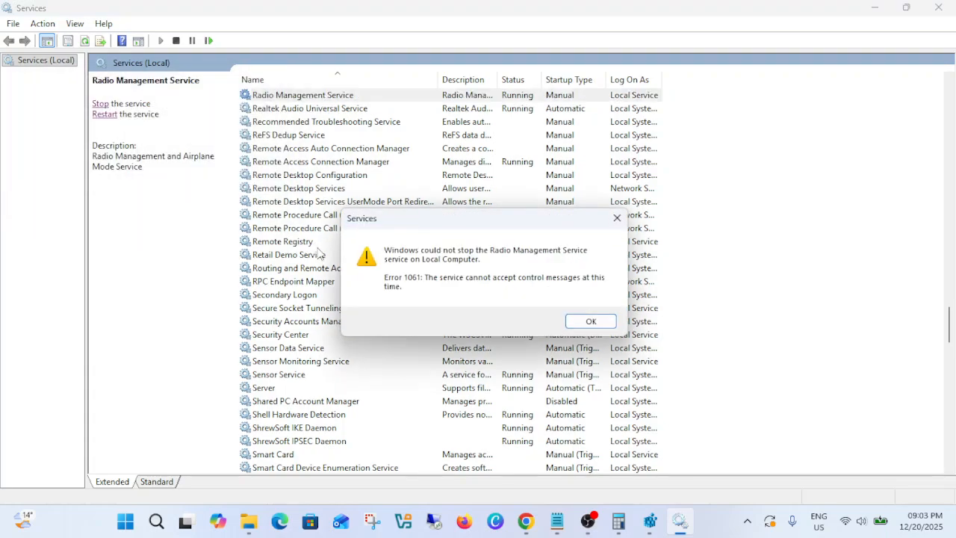
{"action": "left_click", "coordinate": [588, 323]}
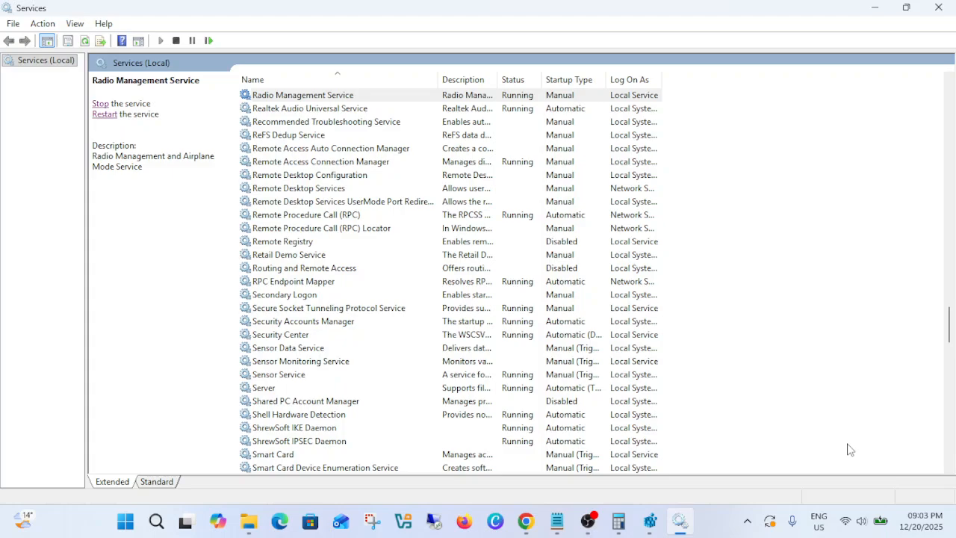
Turn on airplane mode and try again to restart the Radio Management Service
{"action": "left_click", "coordinate": [846, 523]}
{"action": "left_click", "coordinate": [898, 258]}
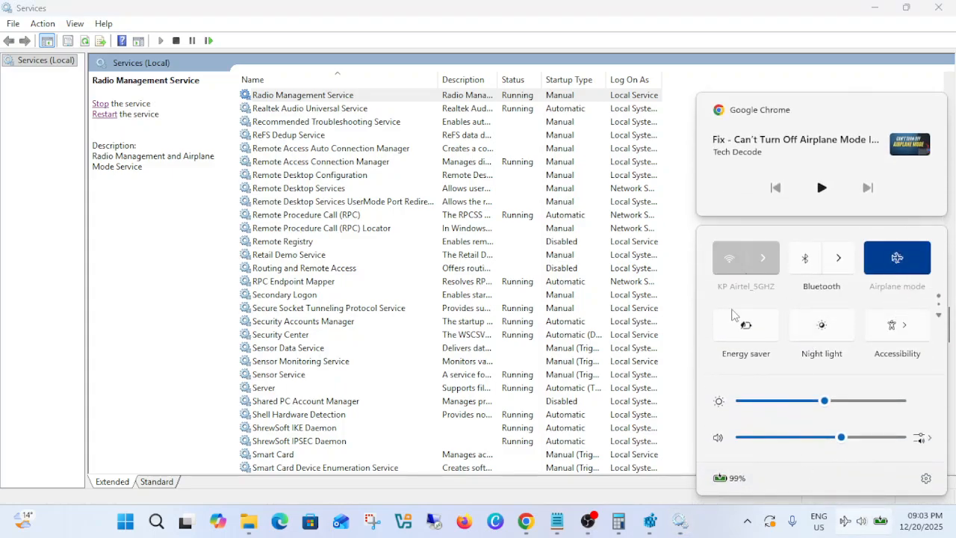
{"action": "left_click", "coordinate": [305, 105]}
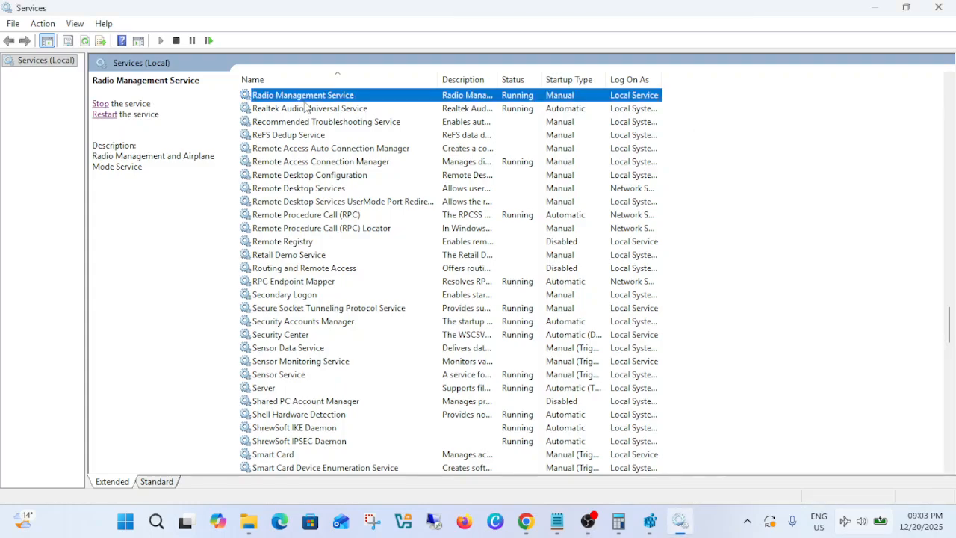
{"action": "left_click", "coordinate": [103, 115]}
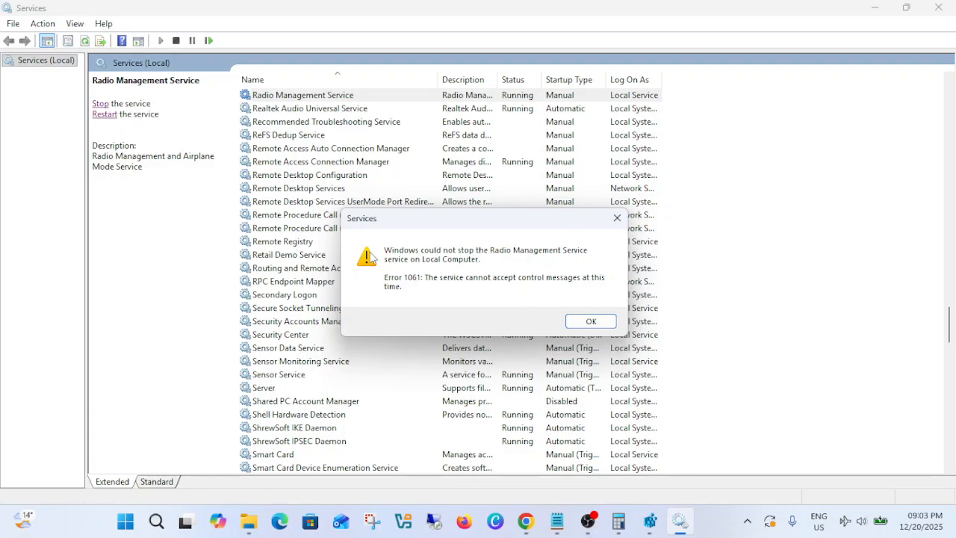
{"action": "left_click", "coordinate": [587, 320]}
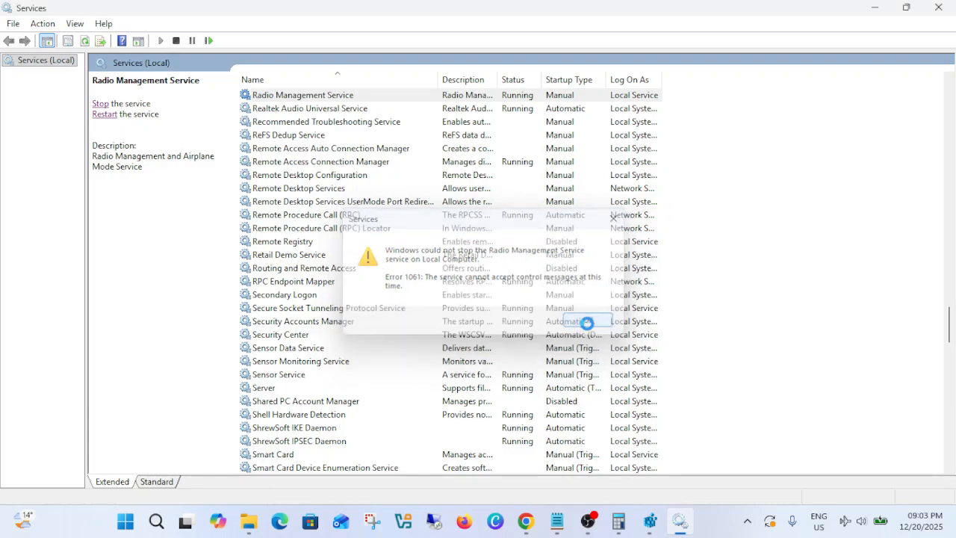
Turn airplane mode back off and return to the services list
{"action": "left_click", "coordinate": [844, 520]}
{"action": "left_click", "coordinate": [891, 261]}
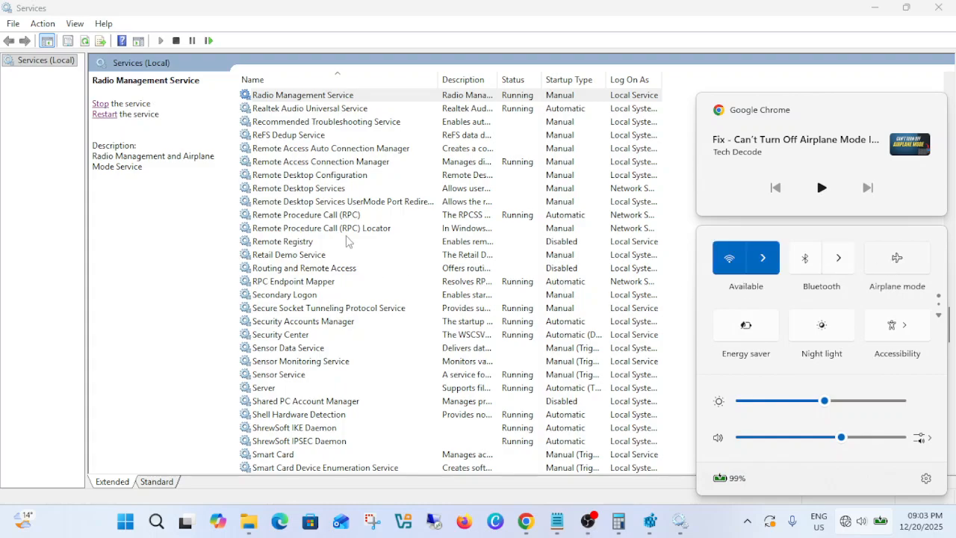
{"action": "left_click", "coordinate": [326, 108]}
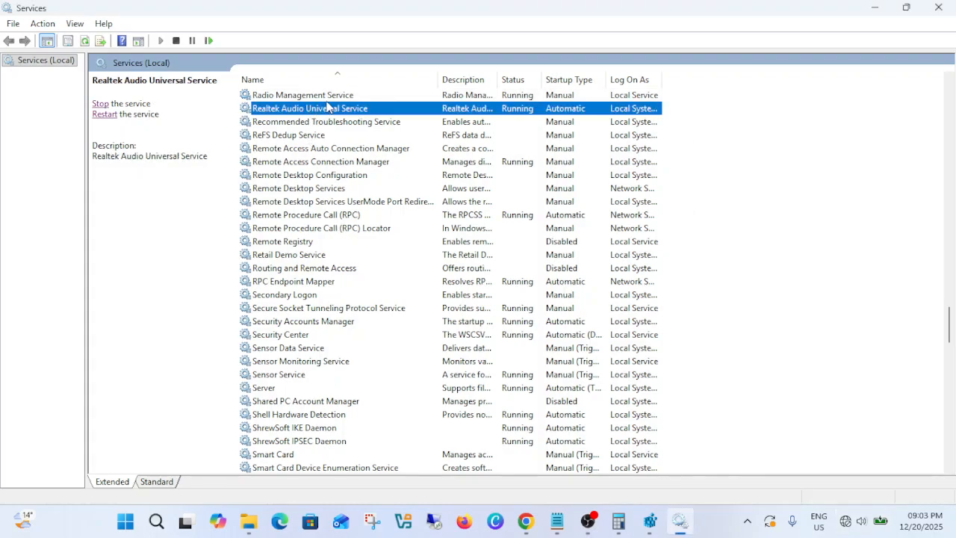
View the Radio Management Service's properties without changing them, and close the Services window
{"action": "left_click", "coordinate": [331, 95]}
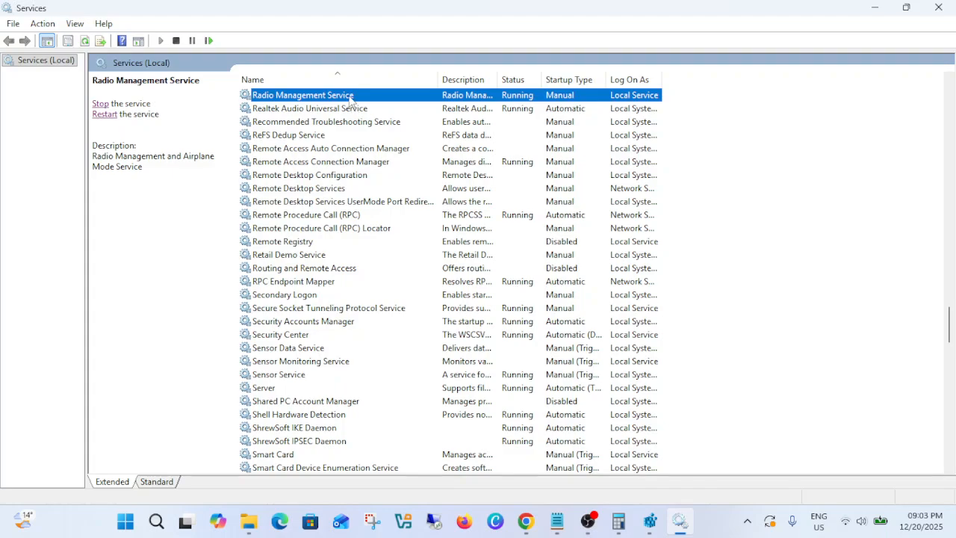
{"action": "double_click", "coordinate": [350, 101]}
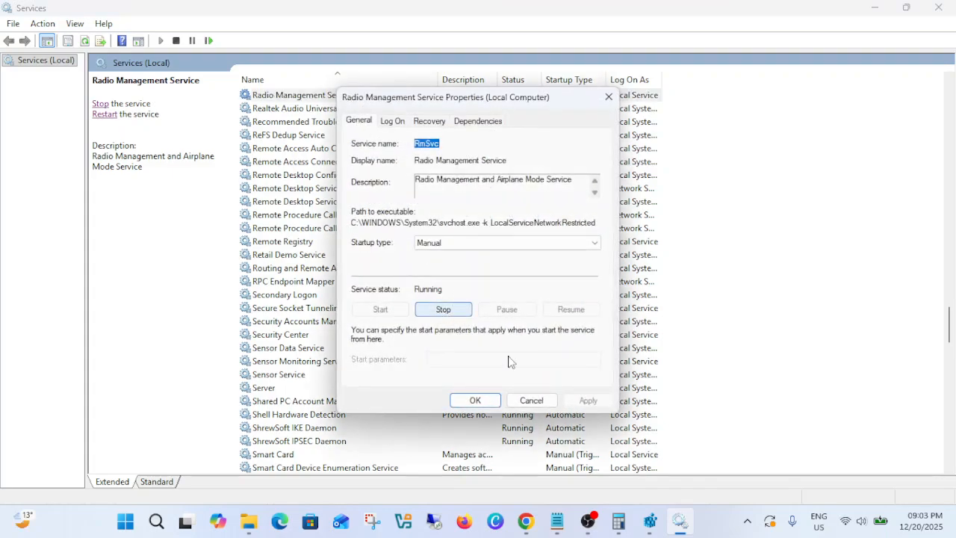
{"action": "left_click", "coordinate": [532, 401]}
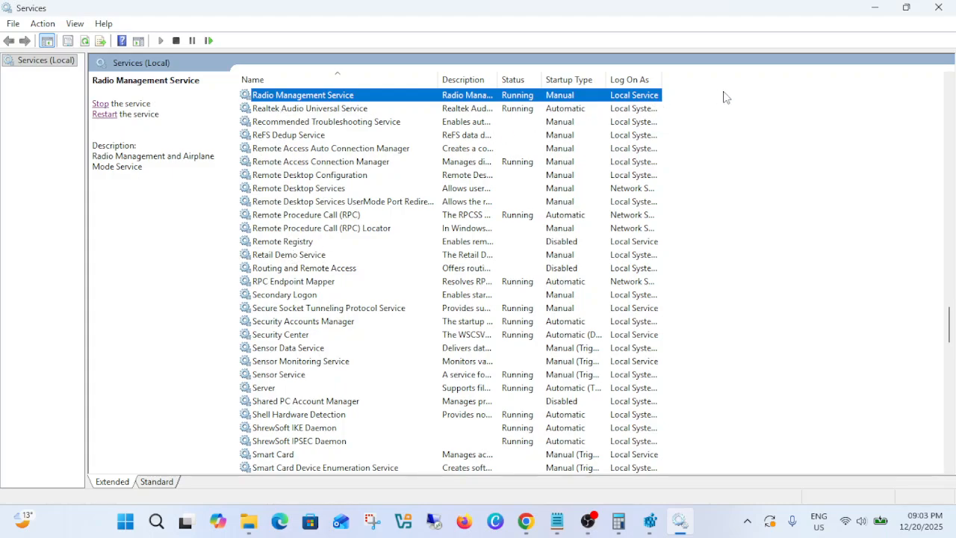
{"action": "left_click", "coordinate": [938, 7]}
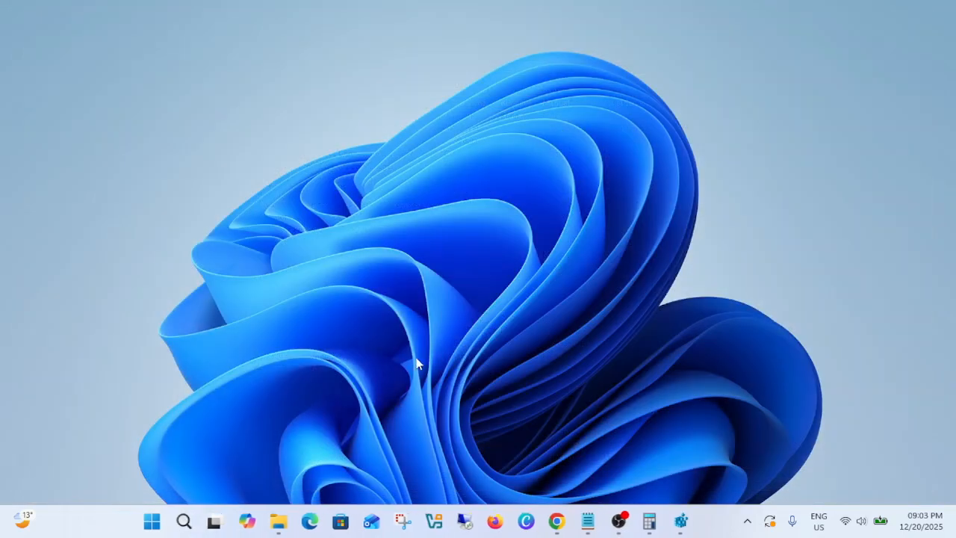
Open Device Manager and expand the Network adapters category
{"action": "left_click", "coordinate": [189, 532]}
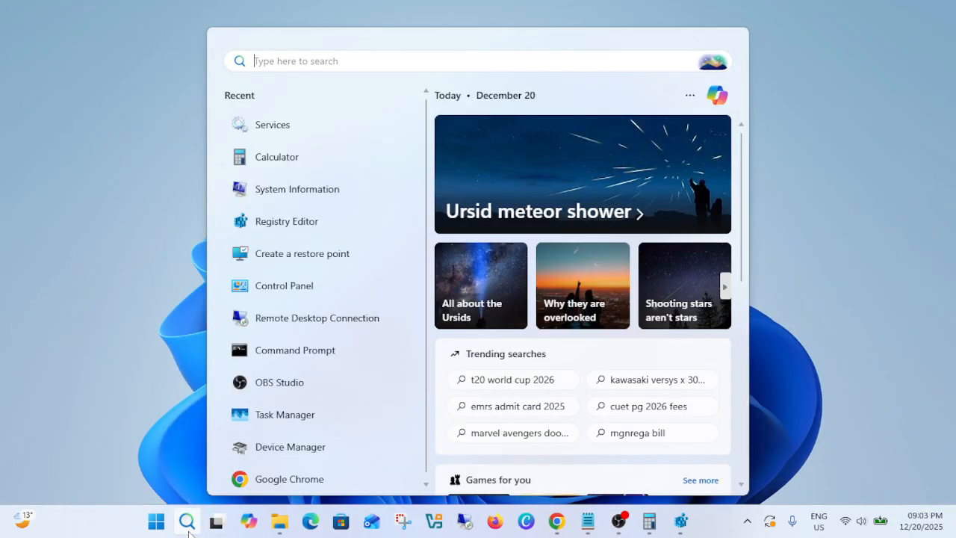
{"action": "type", "text": "device Manager"}
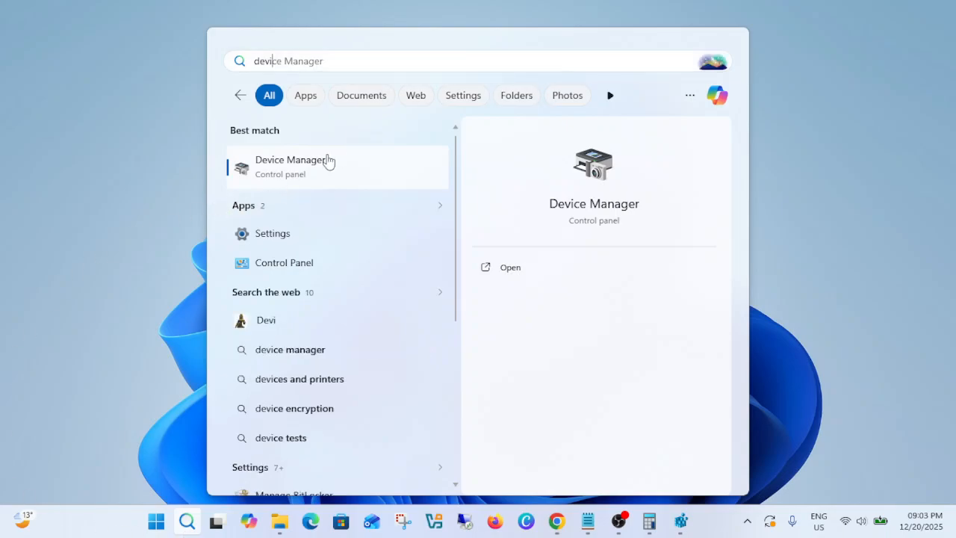
{"action": "left_click", "coordinate": [326, 161]}
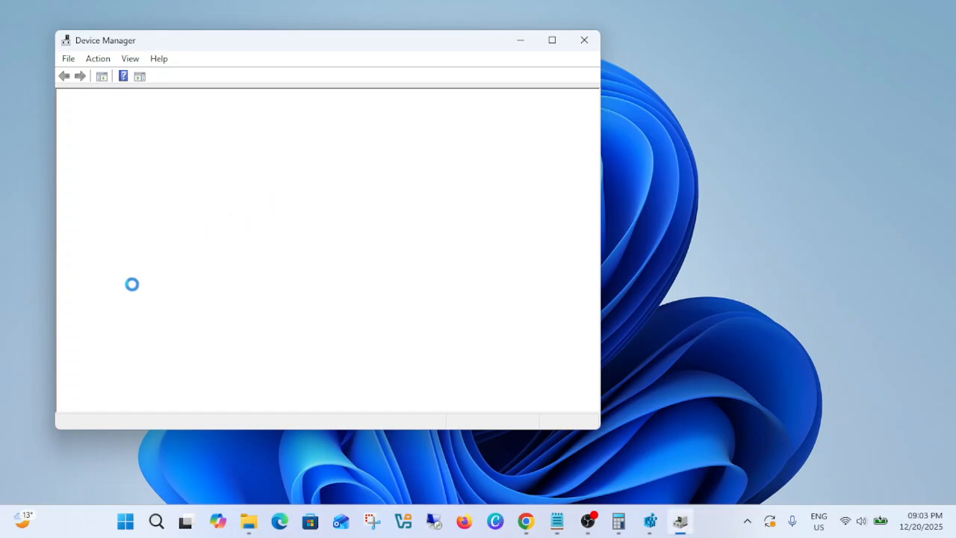
{"action": "left_click", "coordinate": [76, 284]}
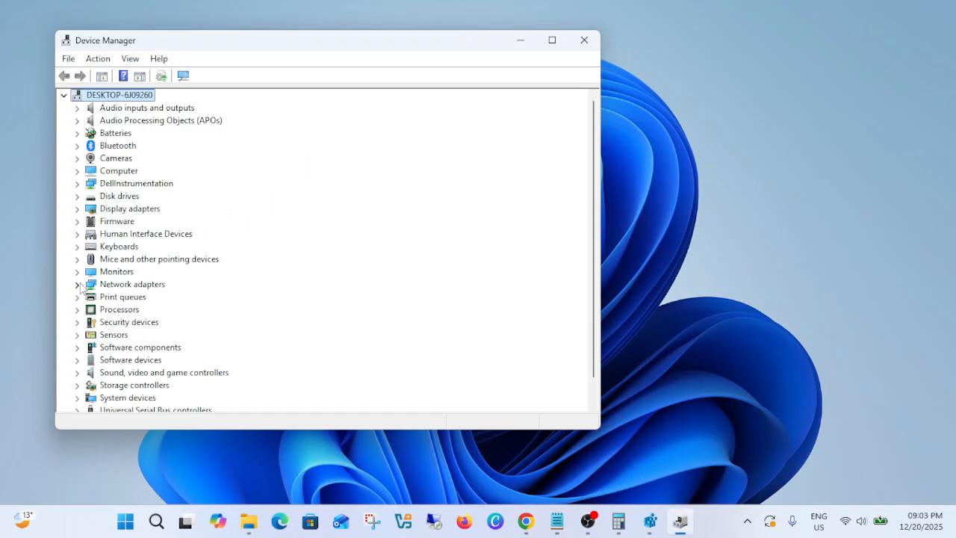
{"action": "scroll", "coordinate": [195, 230], "scroll_direction": "down", "scroll_amount": 1}
{"action": "left_click", "coordinate": [140, 262]}
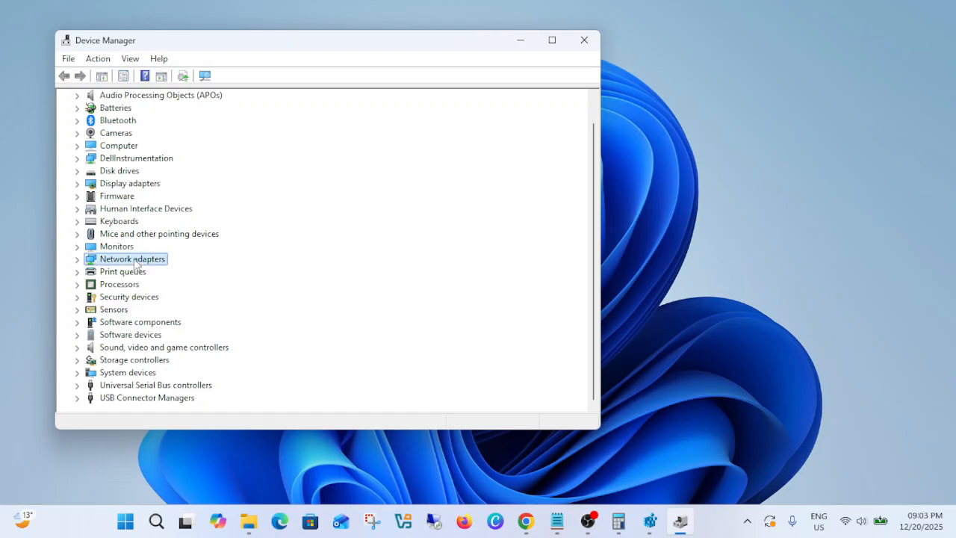
{"action": "left_click", "coordinate": [77, 260]}
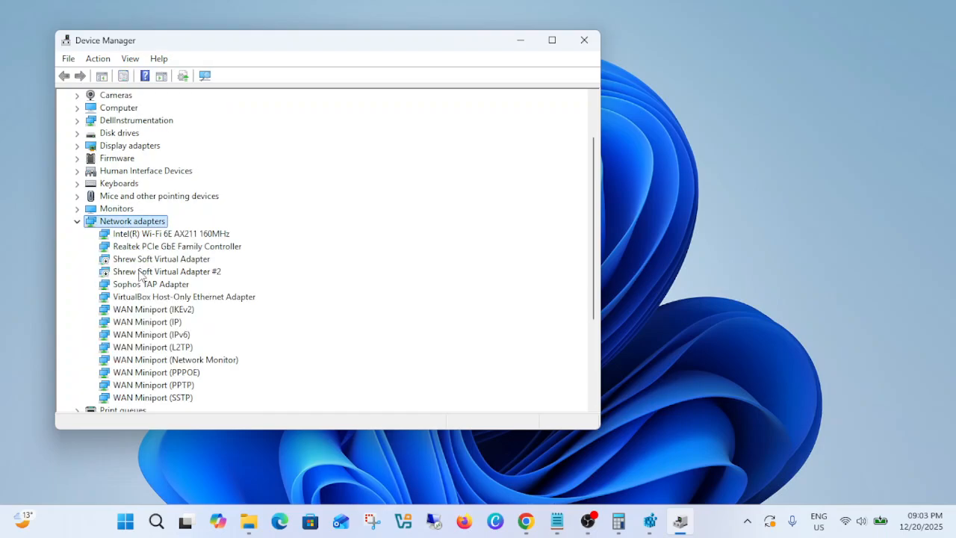
Look through the network adapters and view the actions available for the Realtek PCIe GbE Family Controller
{"action": "scroll", "coordinate": [140, 275], "scroll_direction": "down", "scroll_amount": 4}
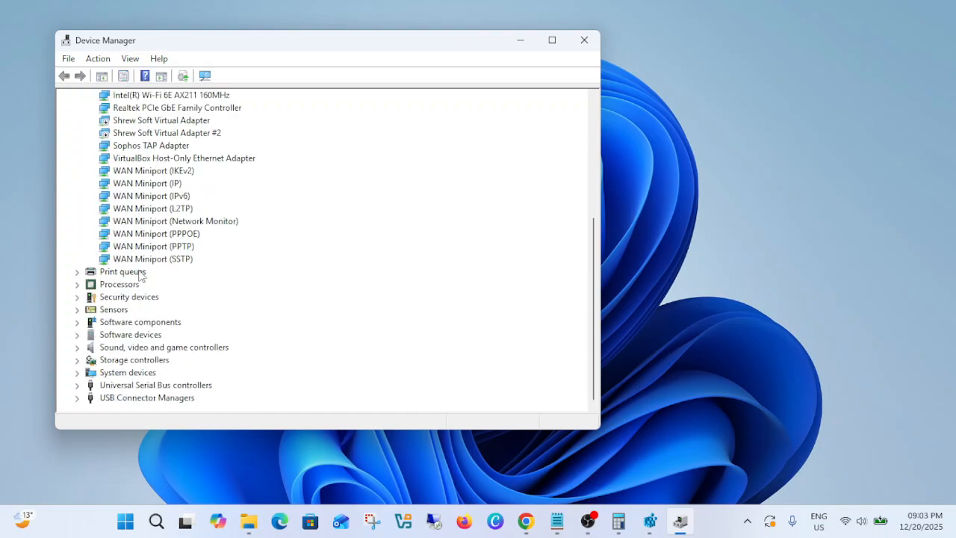
{"action": "scroll", "coordinate": [187, 171], "scroll_direction": "up", "scroll_amount": 1}
{"action": "left_click", "coordinate": [180, 148]}
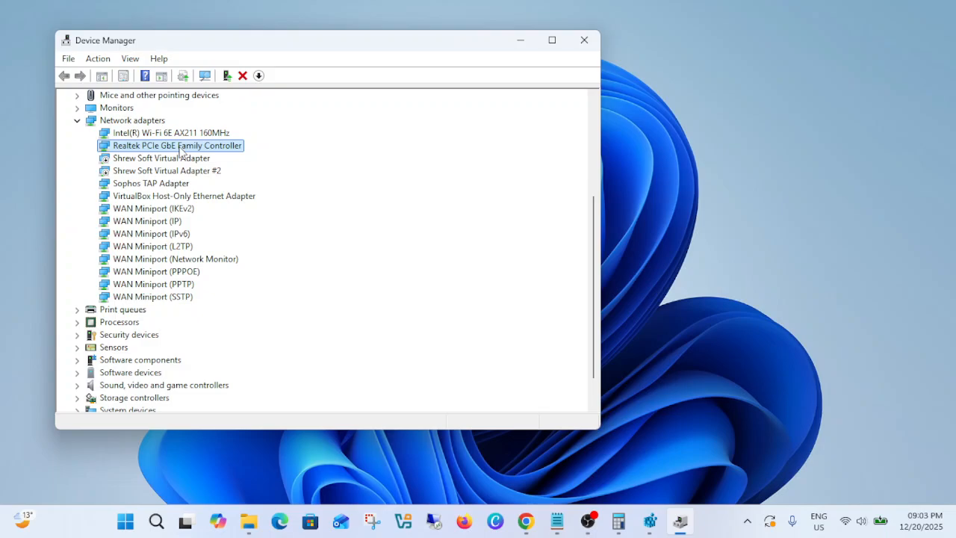
{"action": "right_click", "coordinate": [179, 149]}
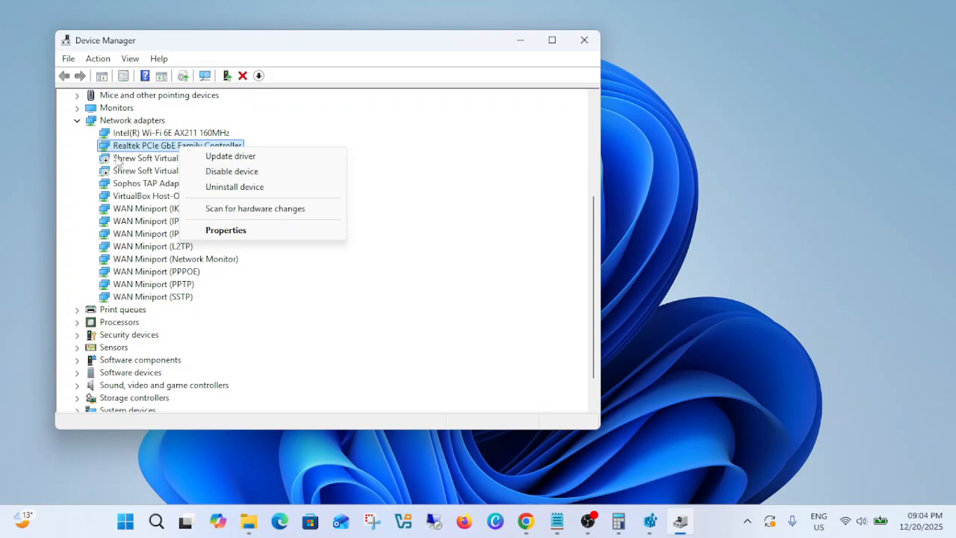
{"action": "left_click", "coordinate": [721, 407]}
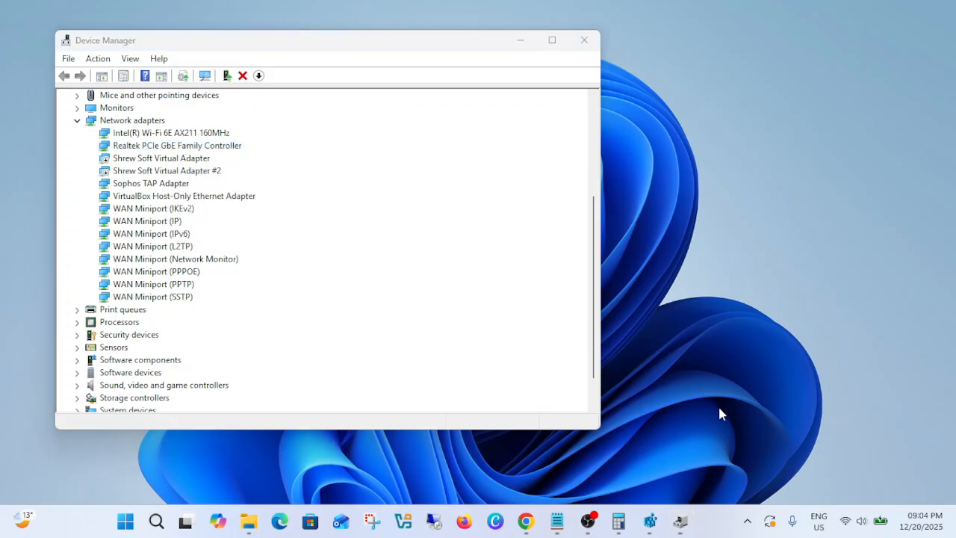
Open the Network Connections window by running ncpa.cpl
{"action": "key", "text": "super+r"}
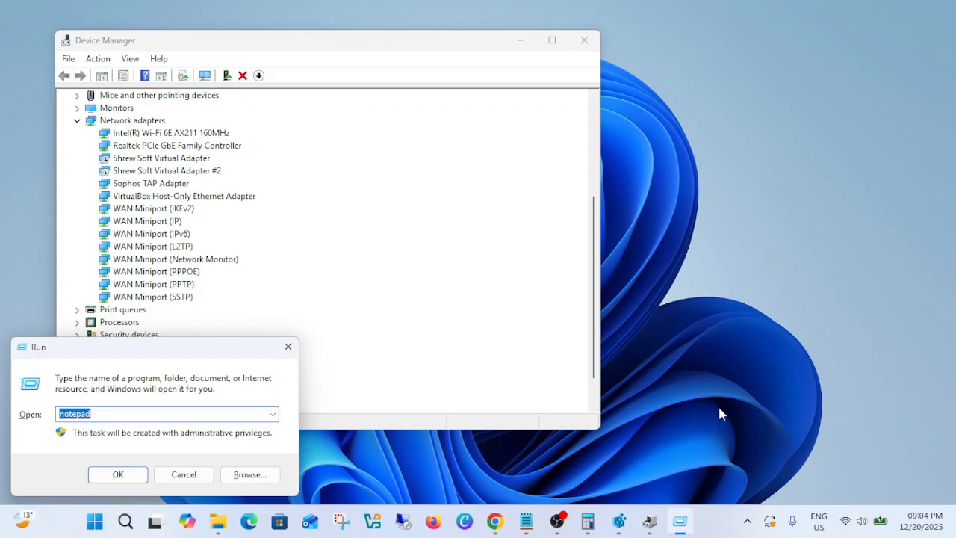
{"action": "type", "text": "nc"}
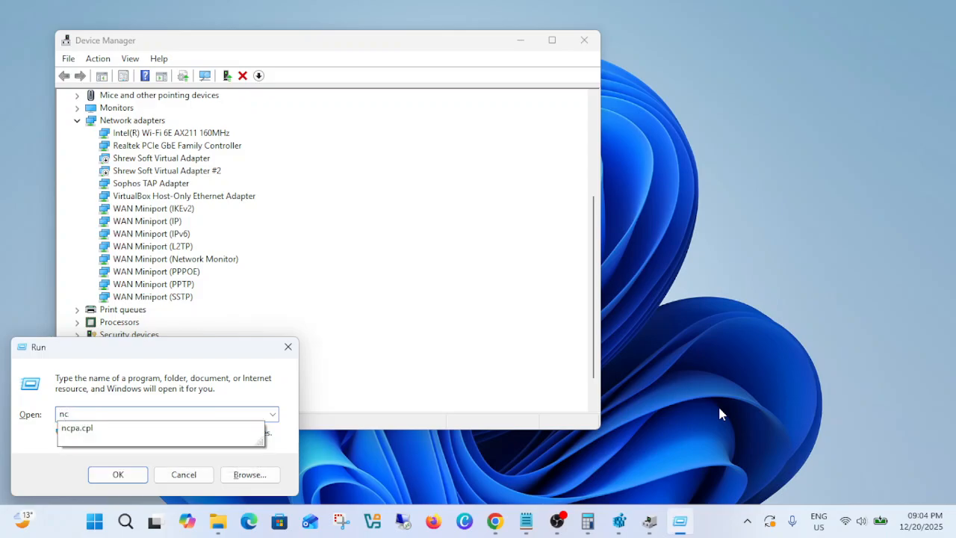
{"action": "key", "text": "Down"}
{"action": "key", "text": "Return"}
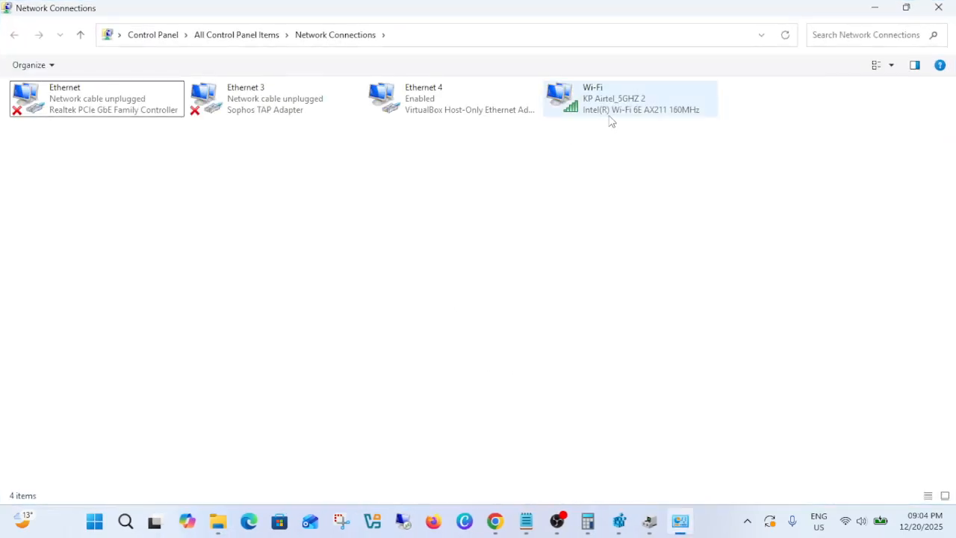
Identify the adapter behind the Wi-Fi connection in Network Connections and select the matching Intel(R) Wi-Fi 6E AX211 160MHz in Device Manager
{"action": "left_click", "coordinate": [609, 114]}
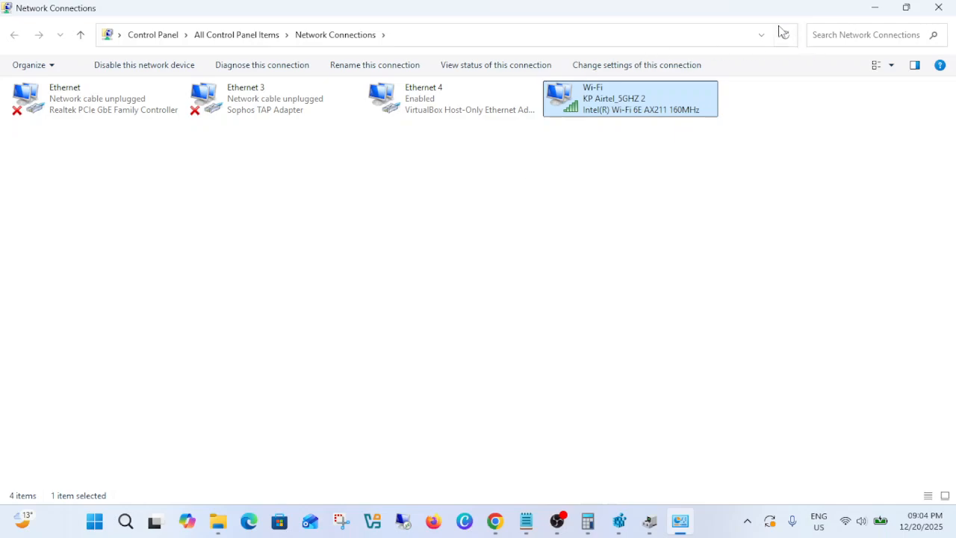
{"action": "left_click_drag", "start_coordinate": [769, 10], "coordinate": [807, 132]}
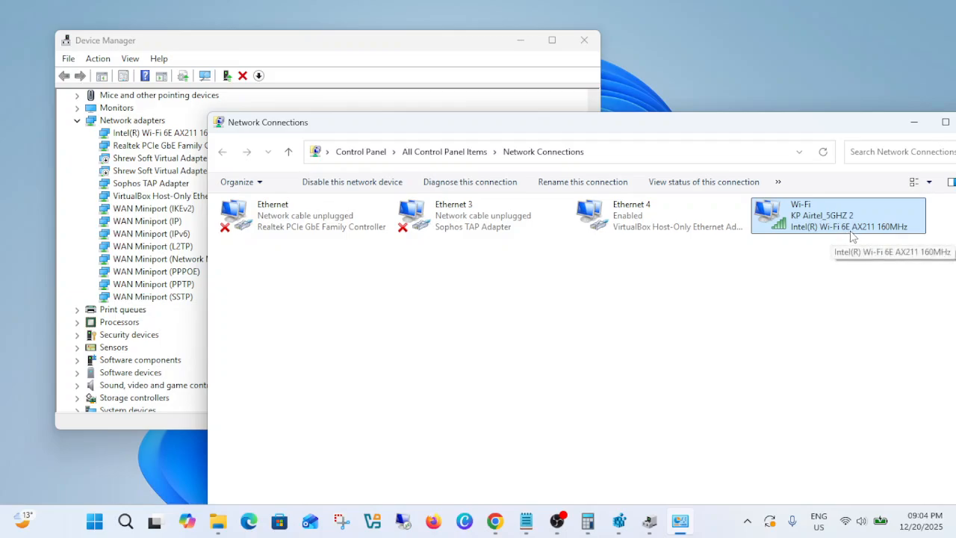
{"action": "left_click", "coordinate": [153, 136]}
{"action": "left_click", "coordinate": [153, 136]}
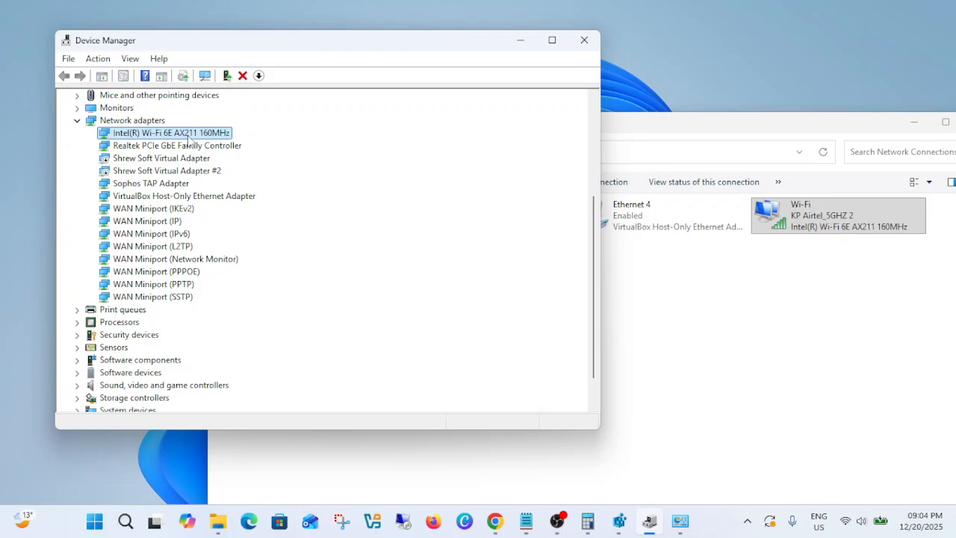
Look through the Intel Wi-Fi adapter's resources, events, details, driver, advanced and general properties, and close them without changes
{"action": "right_click", "coordinate": [190, 139]}
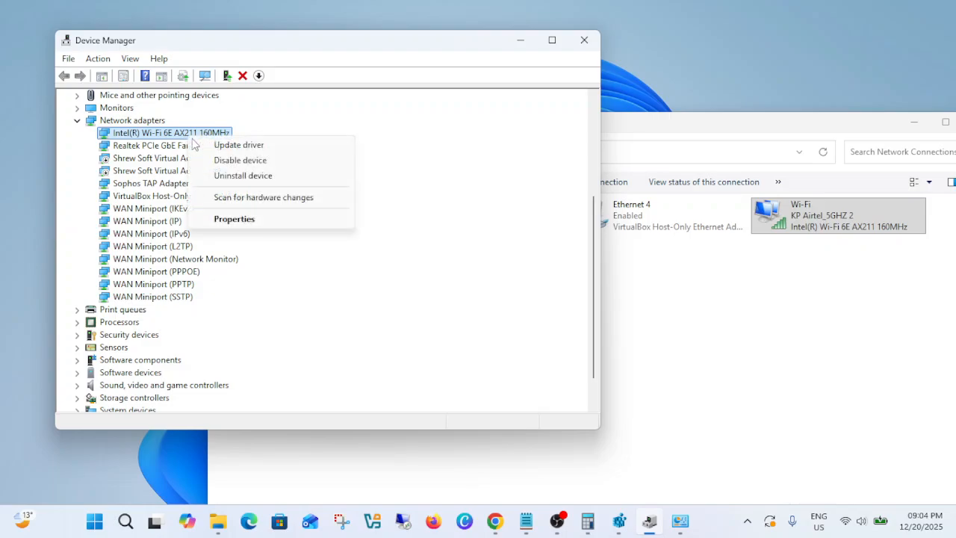
{"action": "left_click", "coordinate": [247, 220]}
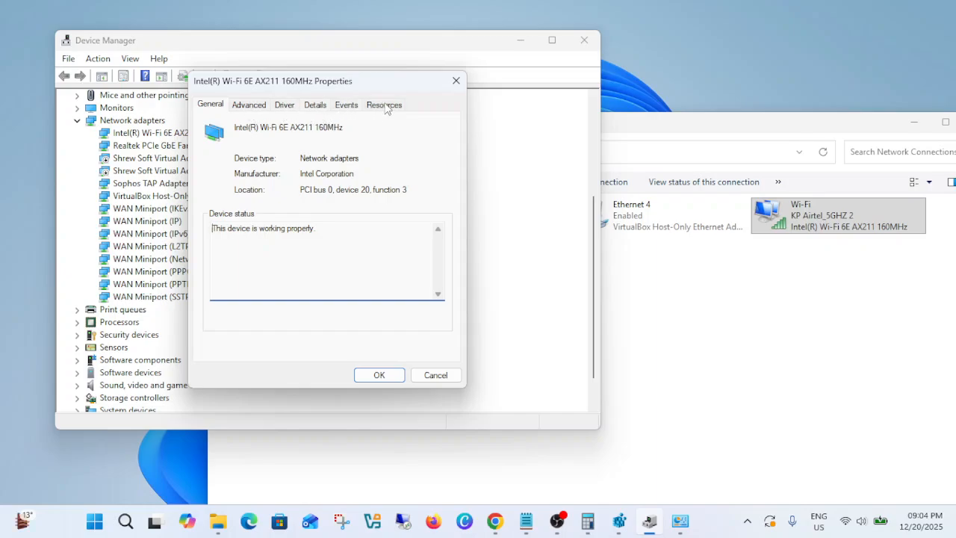
{"action": "left_click", "coordinate": [384, 107]}
{"action": "left_click", "coordinate": [346, 107]}
{"action": "left_click", "coordinate": [313, 111]}
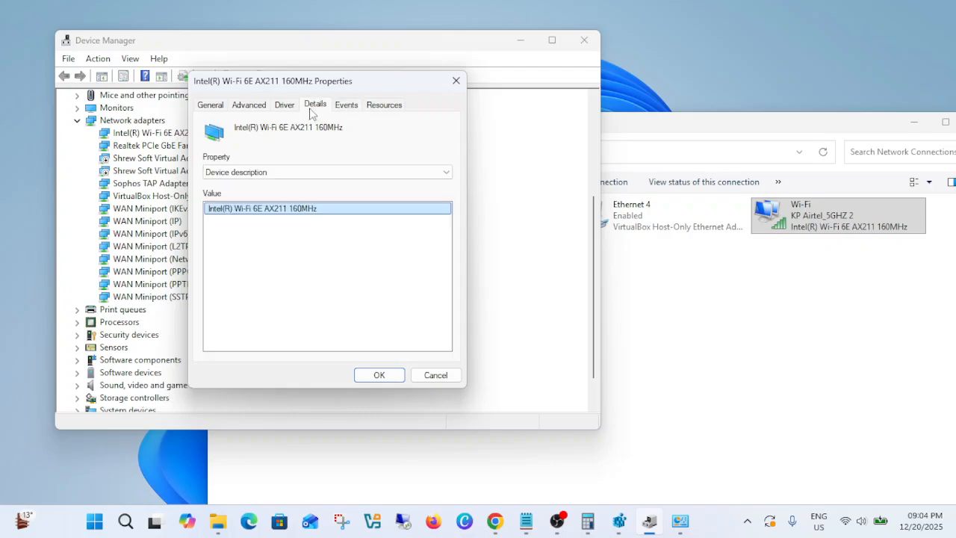
{"action": "left_click", "coordinate": [285, 110]}
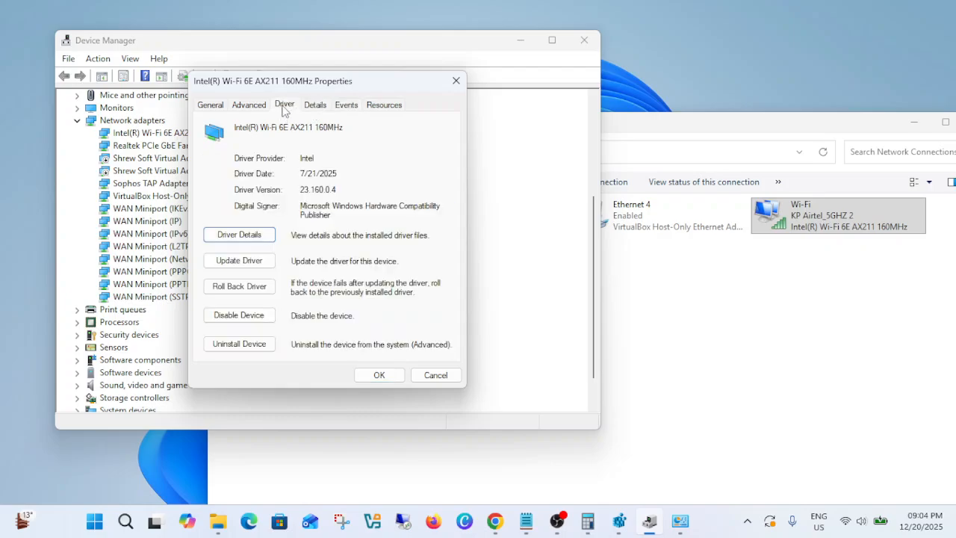
{"action": "left_click", "coordinate": [250, 107]}
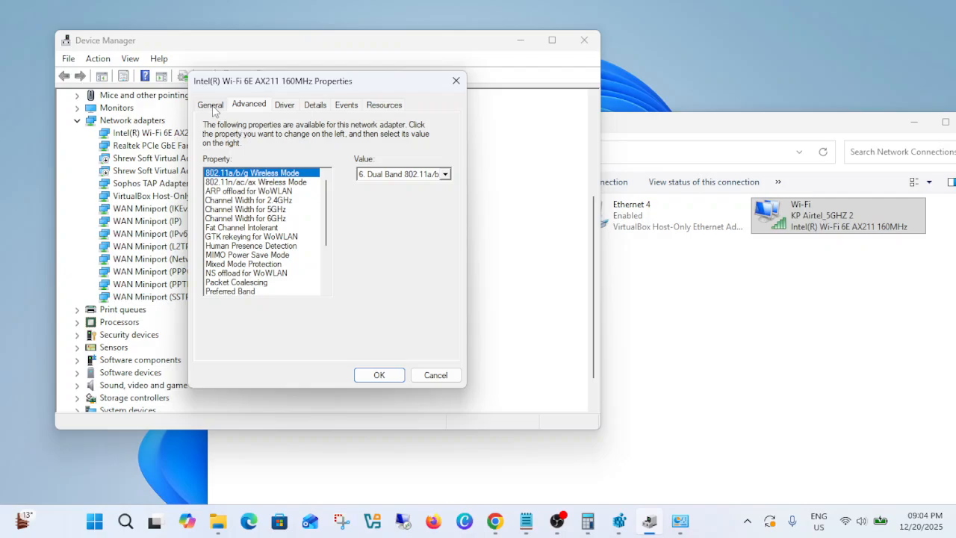
{"action": "left_click", "coordinate": [212, 107]}
{"action": "key", "text": "Escape"}
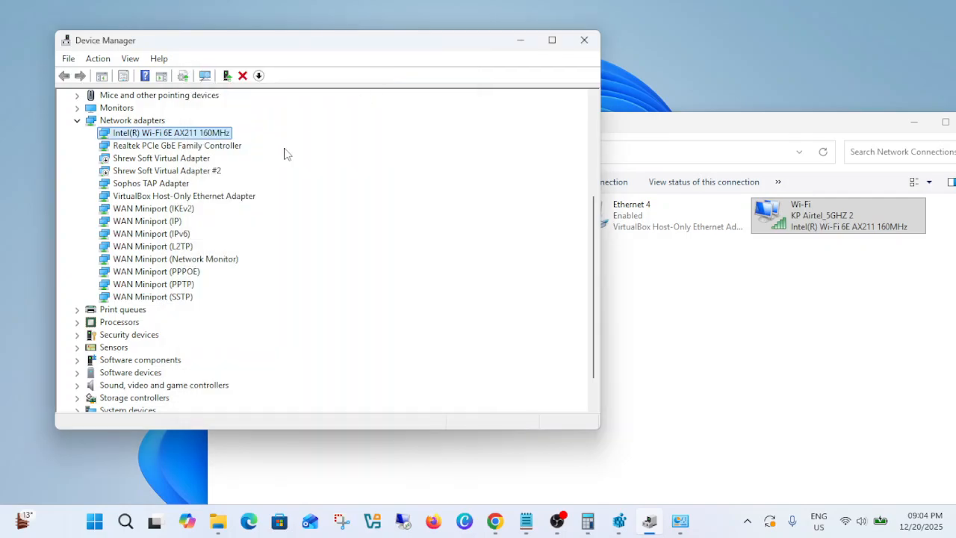
Stop the computer from turning off the Realtek PCIe GbE Family Controller to save power, and apply the change
{"action": "left_click", "coordinate": [182, 150]}
{"action": "right_click", "coordinate": [182, 149]}
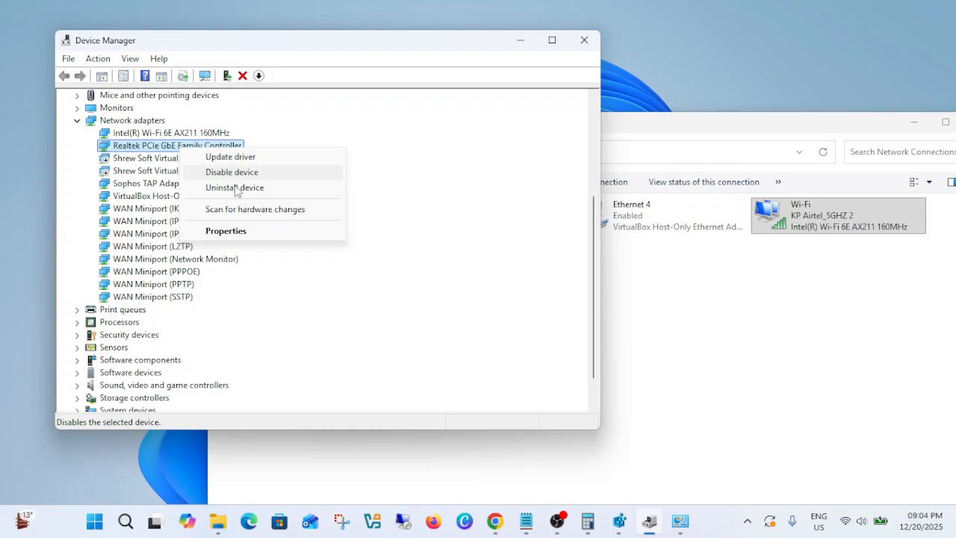
{"action": "left_click", "coordinate": [225, 230]}
{"action": "left_click", "coordinate": [420, 135]}
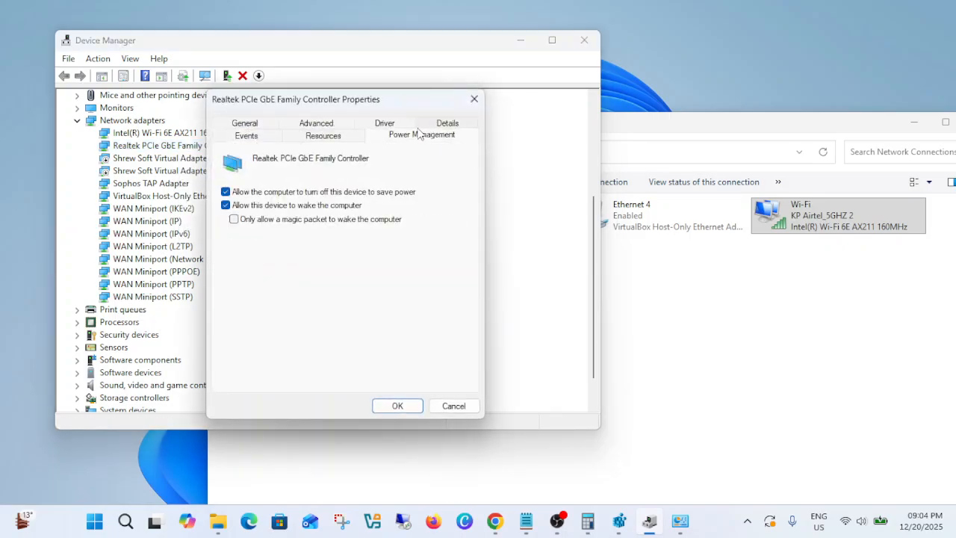
{"action": "left_click_drag", "start_coordinate": [397, 104], "coordinate": [532, 87]}
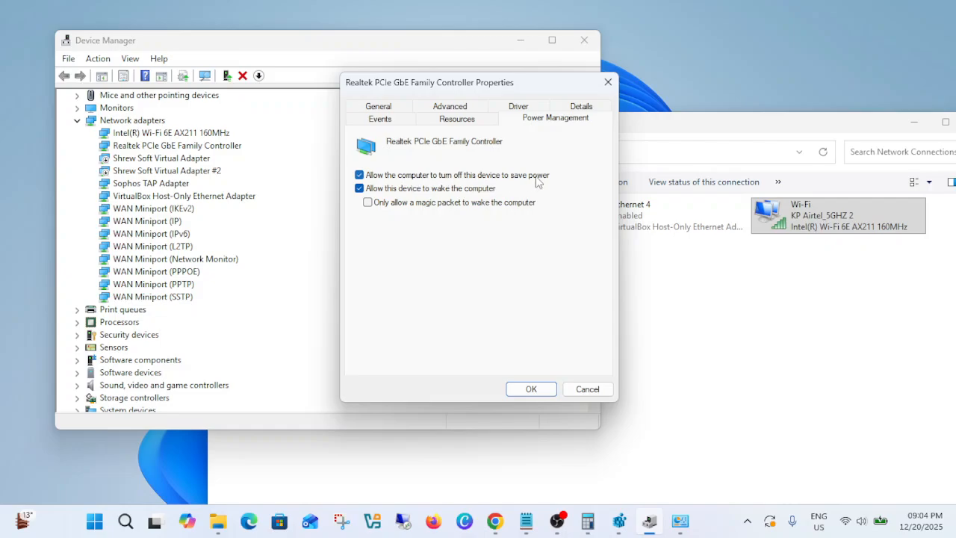
{"action": "left_click", "coordinate": [360, 176]}
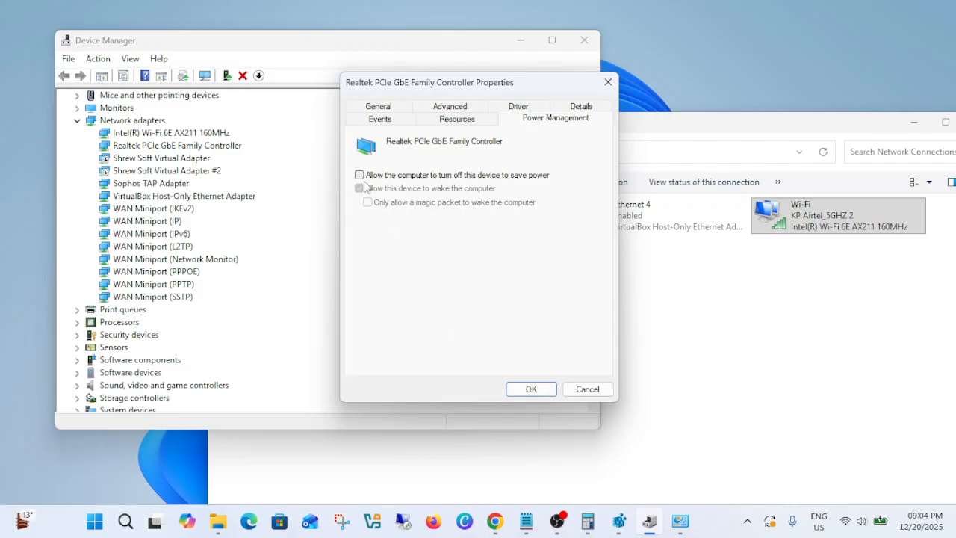
{"action": "left_click", "coordinate": [531, 389]}
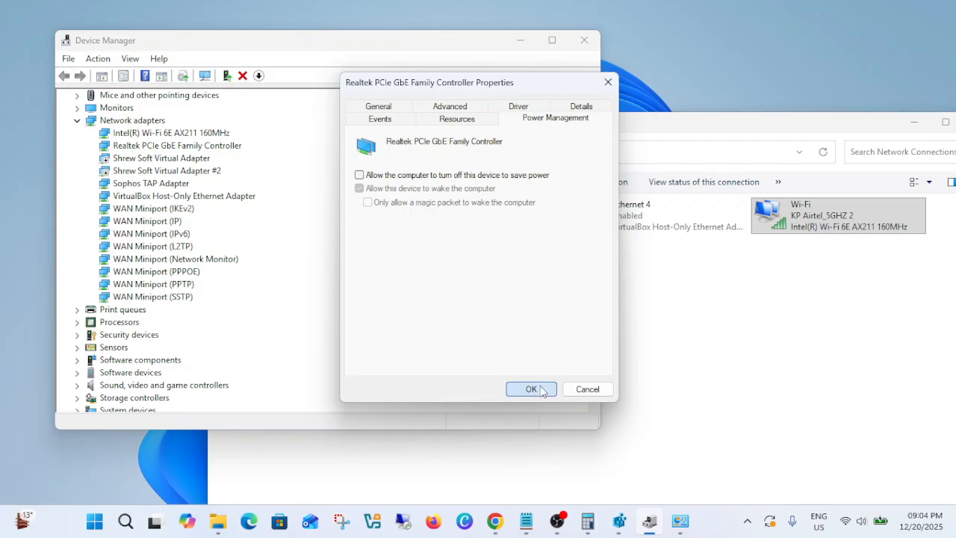
Recheck the power management settings of the Realtek PCIe GbE Family Controller and close its properties
{"action": "right_click", "coordinate": [210, 146]}
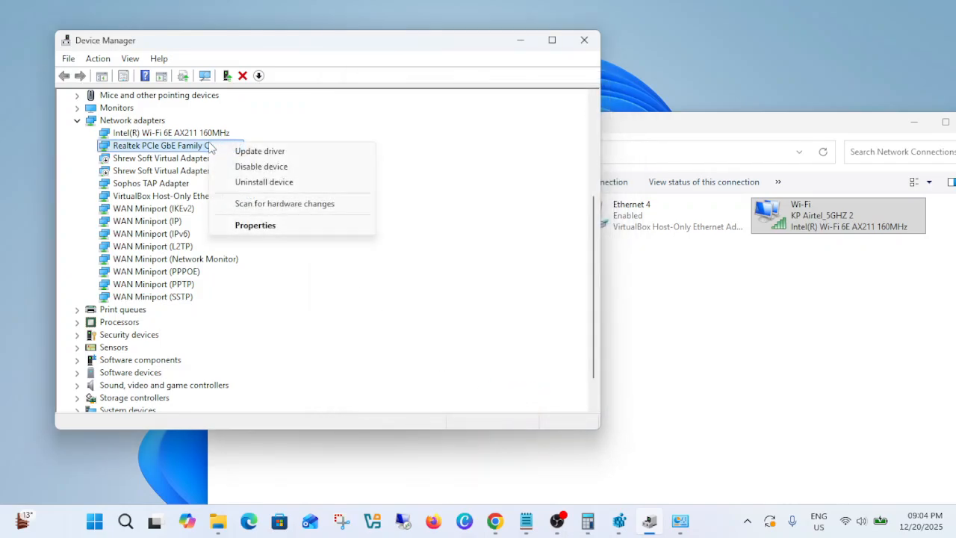
{"action": "left_click", "coordinate": [258, 225]}
{"action": "left_click", "coordinate": [562, 110]}
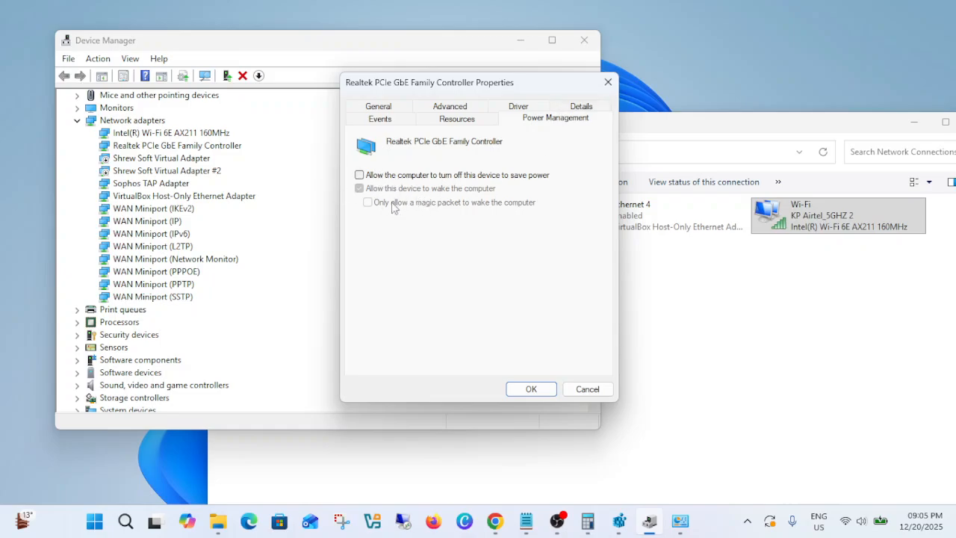
{"action": "left_click", "coordinate": [546, 390]}
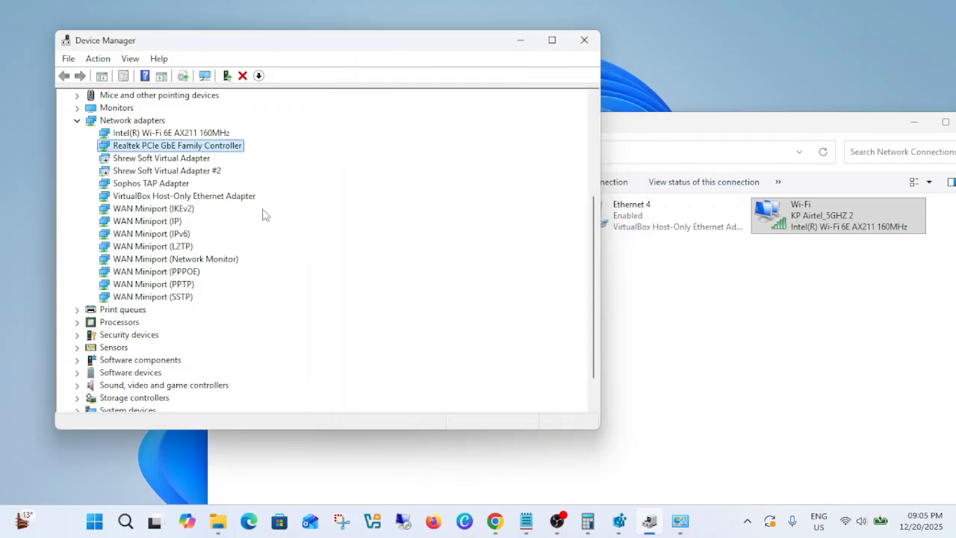
Reopen the Intel Wi-Fi adapter's properties and look through its advanced, driver and details settings
{"action": "left_click", "coordinate": [149, 133]}
{"action": "right_click", "coordinate": [164, 134]}
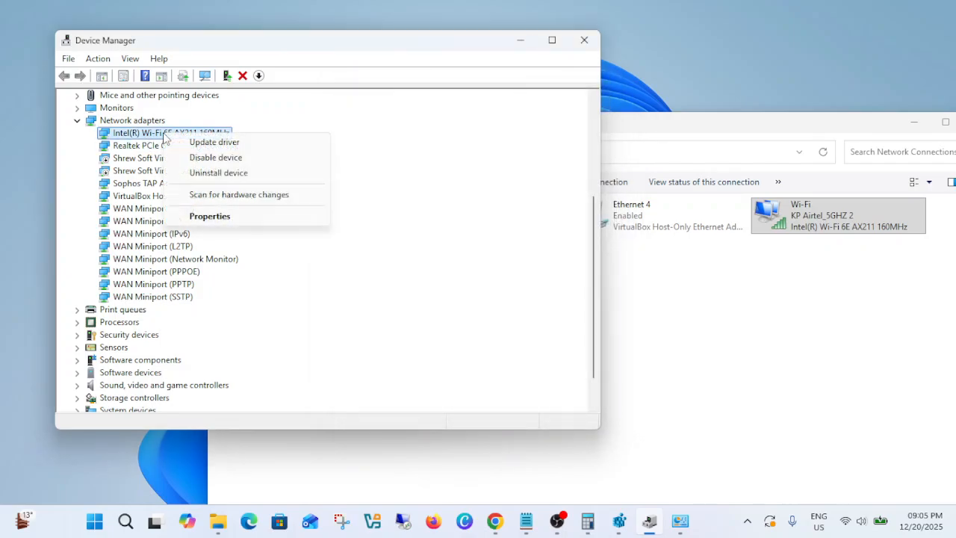
{"action": "left_click", "coordinate": [210, 217]}
{"action": "left_click_drag", "start_coordinate": [381, 87], "coordinate": [595, 90]}
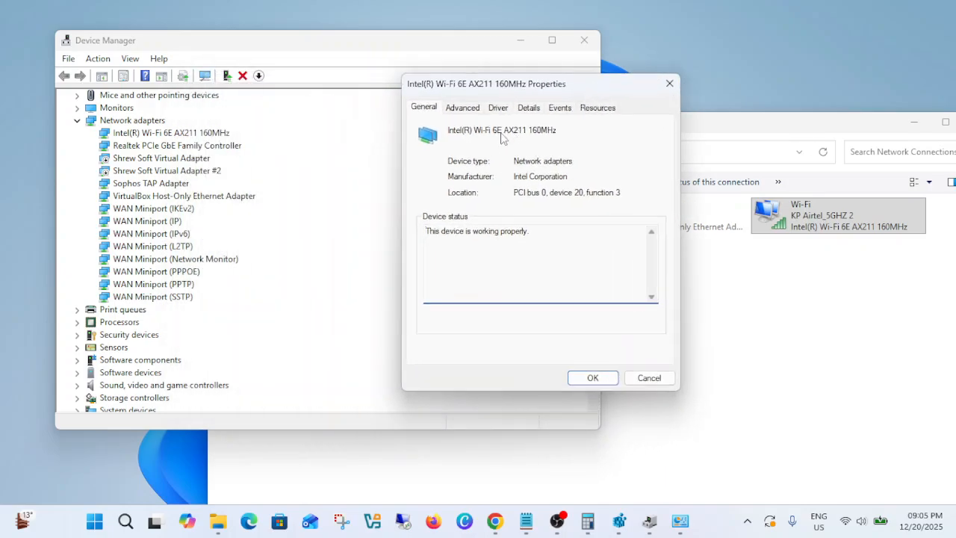
{"action": "left_click", "coordinate": [462, 108]}
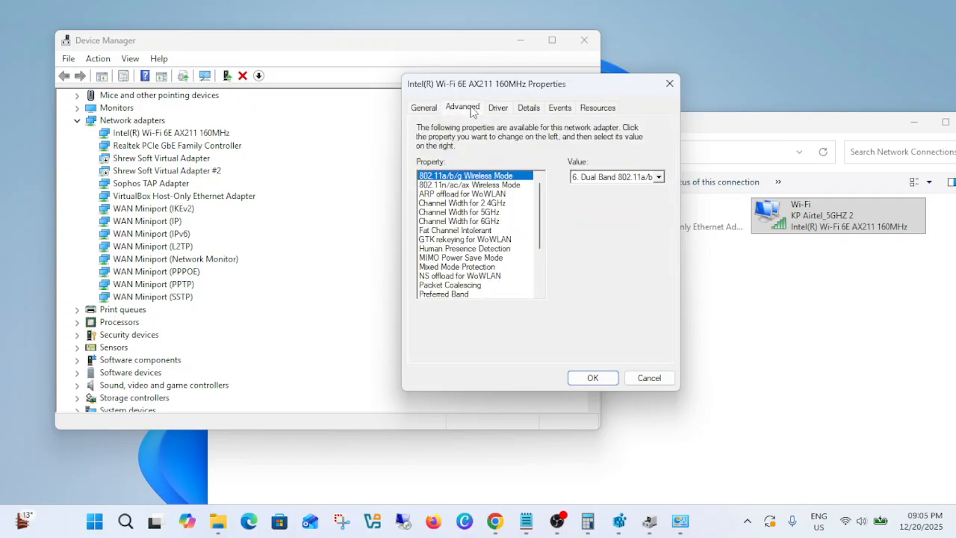
{"action": "left_click", "coordinate": [498, 108]}
{"action": "left_click", "coordinate": [529, 108]}
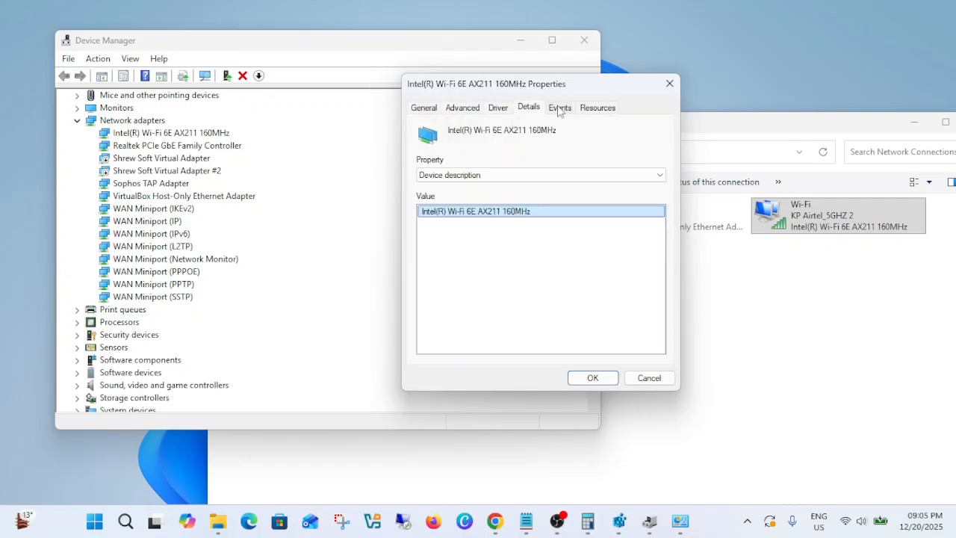
View the rollback options for the Intel Wi-Fi adapter's driver and decline the rollback
{"action": "left_click", "coordinate": [495, 109]}
{"action": "left_click_drag", "start_coordinate": [571, 92], "coordinate": [596, 85]}
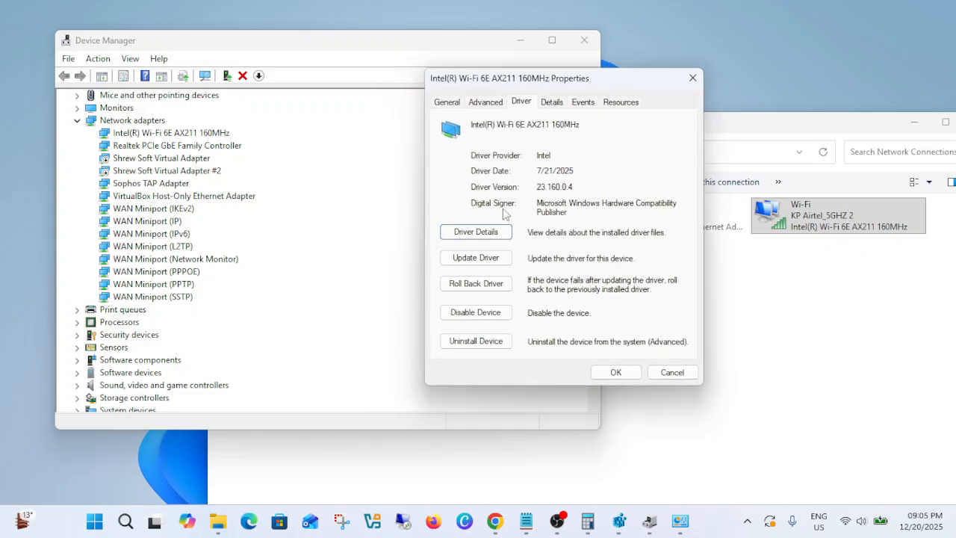
{"action": "left_click", "coordinate": [473, 284]}
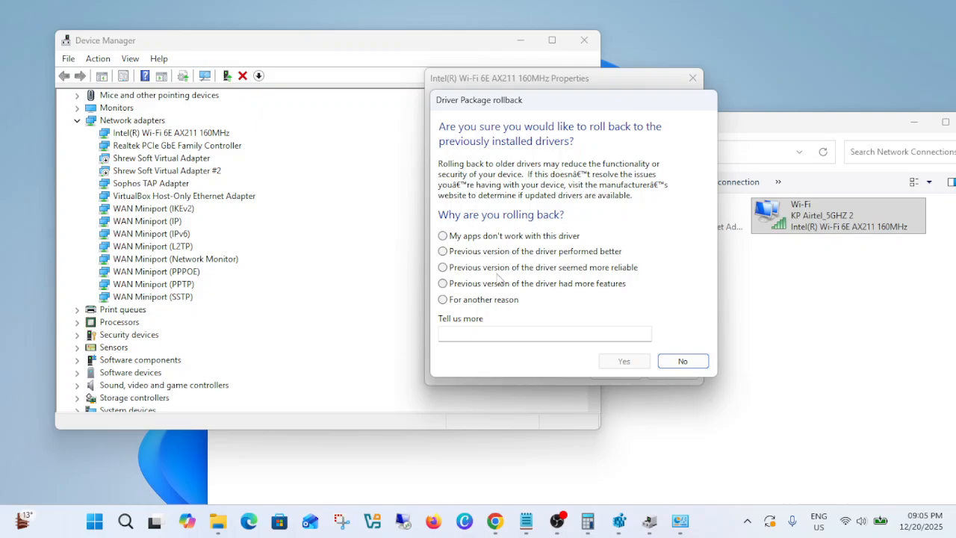
{"action": "left_click", "coordinate": [683, 362]}
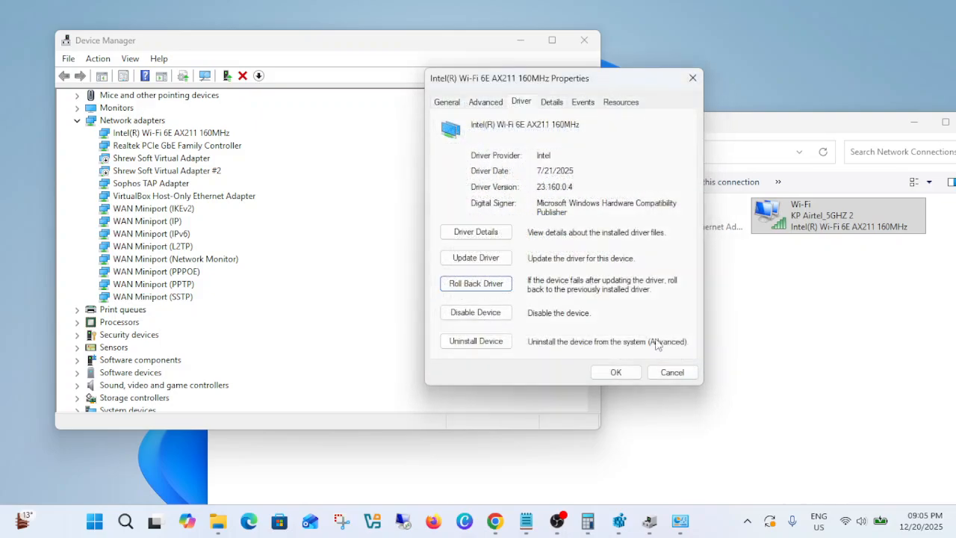
View the list of compatible drivers on the computer for the Intel Wi-Fi adapter, cancel the update and close its properties
{"action": "left_click", "coordinate": [491, 260]}
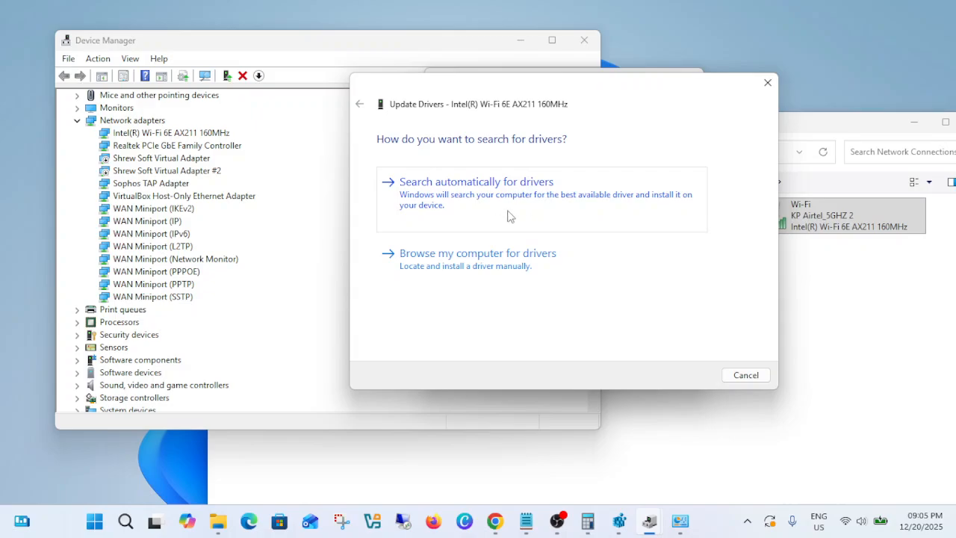
{"action": "left_click", "coordinate": [475, 270]}
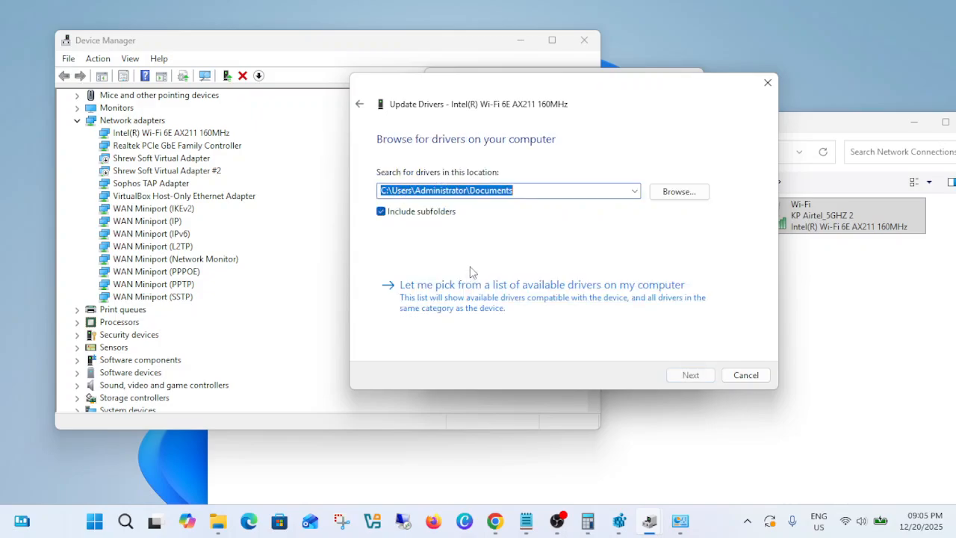
{"action": "left_click", "coordinate": [526, 286]}
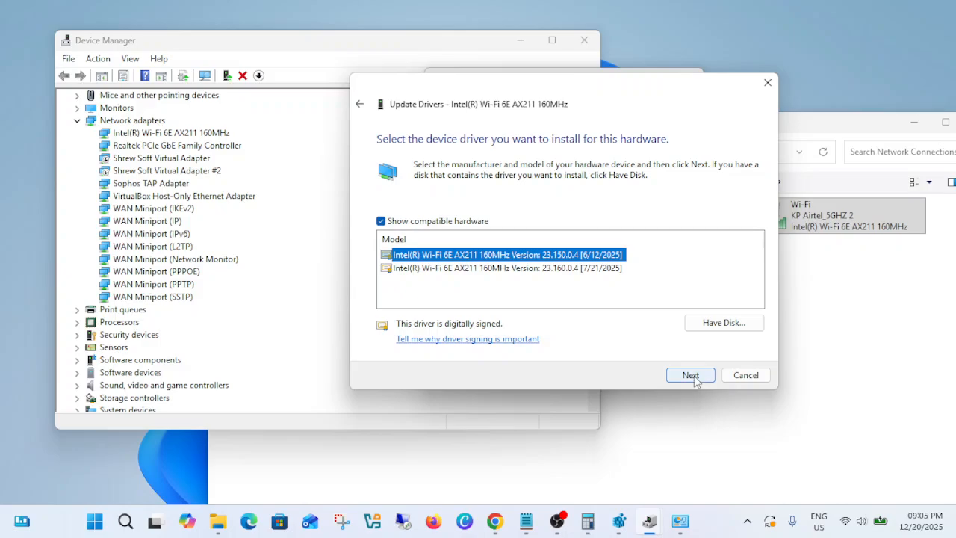
{"action": "left_click", "coordinate": [755, 376]}
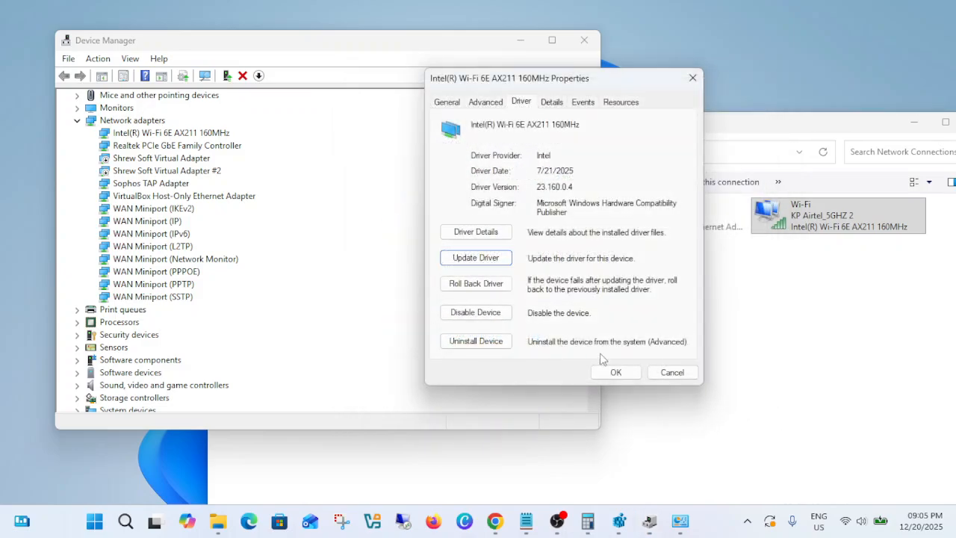
{"action": "left_click", "coordinate": [615, 372]}
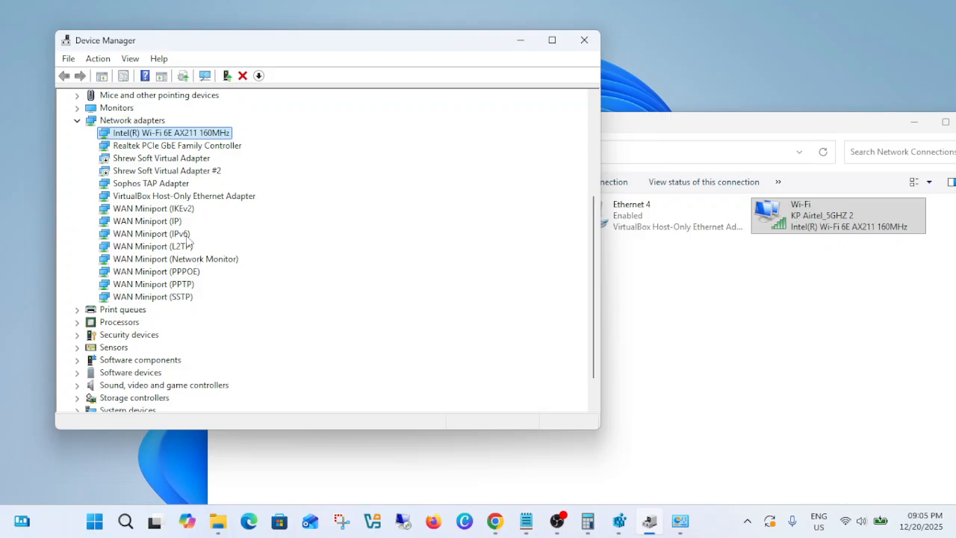
Collapse and re-expand the Network adapters category, and view the actions available for the Intel Wi-Fi adapter
{"action": "scroll", "coordinate": [144, 205], "scroll_direction": "up", "scroll_amount": 2}
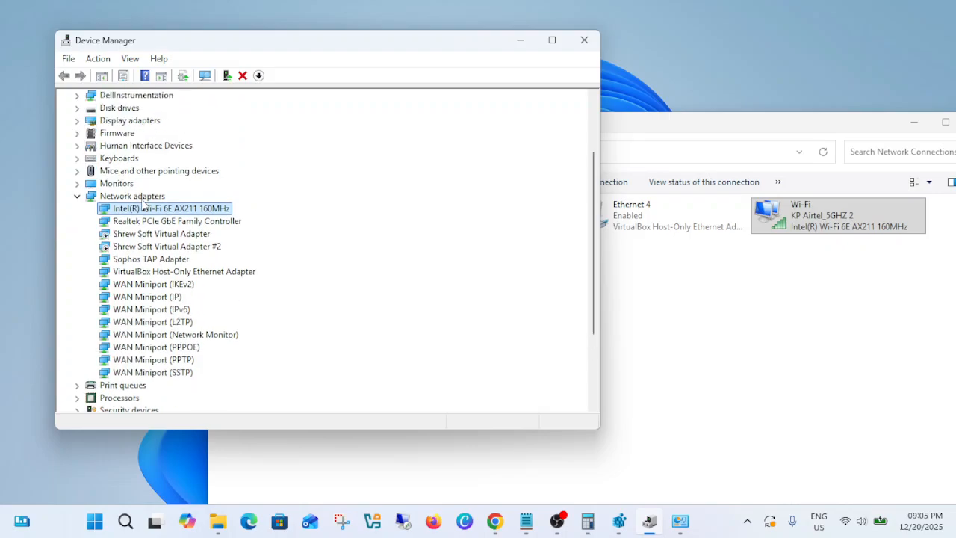
{"action": "left_click", "coordinate": [78, 196]}
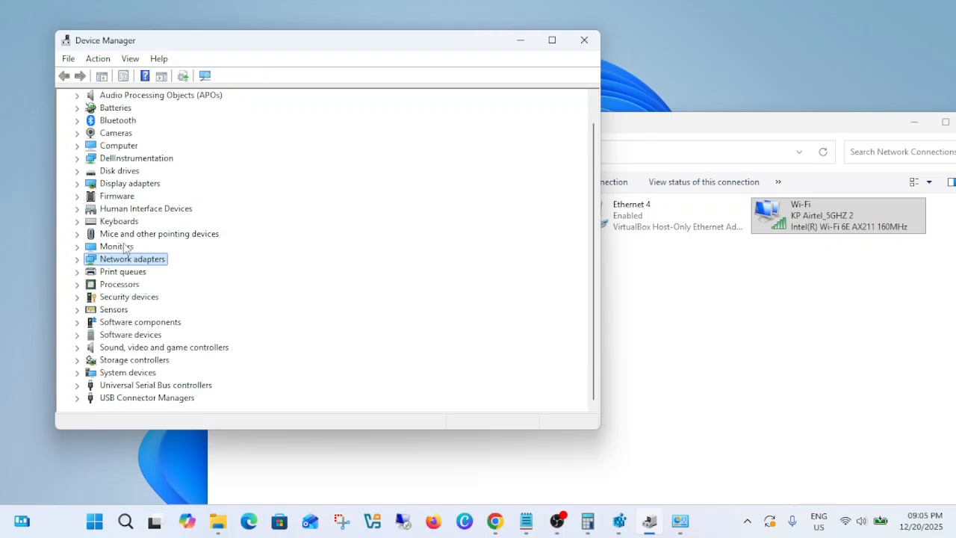
{"action": "left_click", "coordinate": [77, 260]}
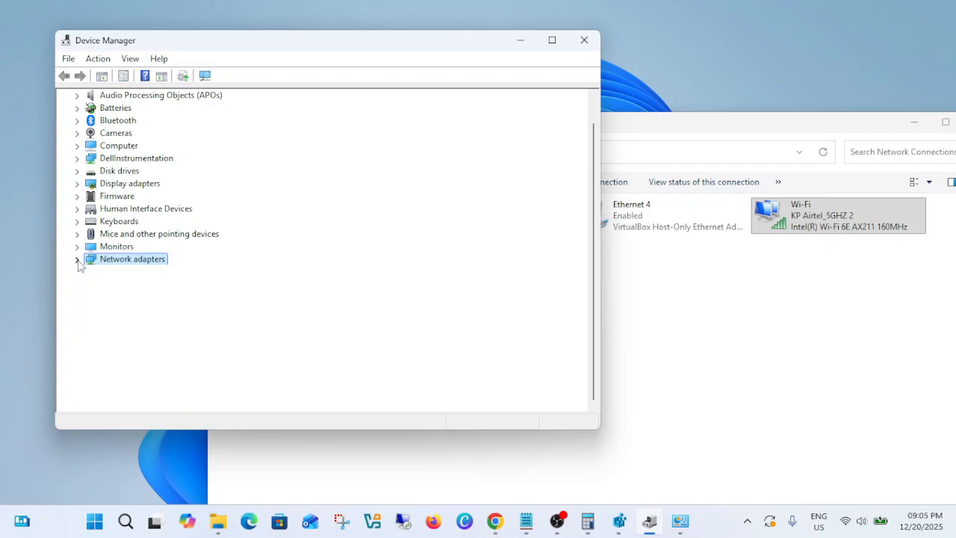
{"action": "left_click", "coordinate": [155, 236]}
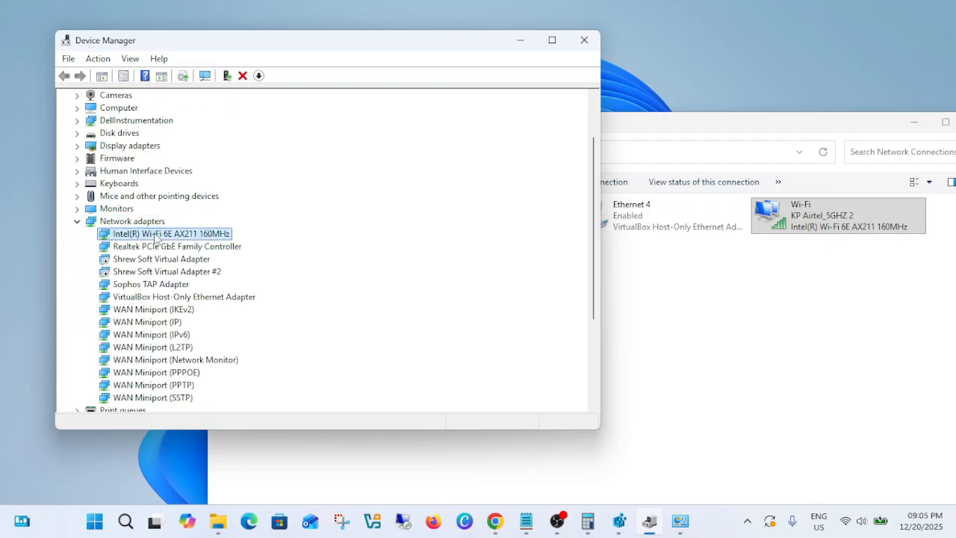
{"action": "right_click", "coordinate": [174, 235]}
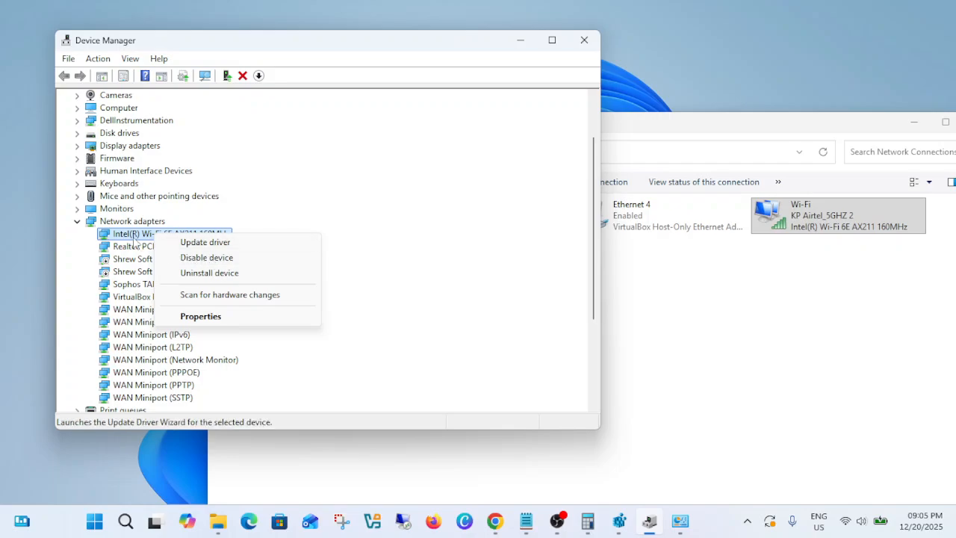
{"action": "left_click", "coordinate": [128, 222]}
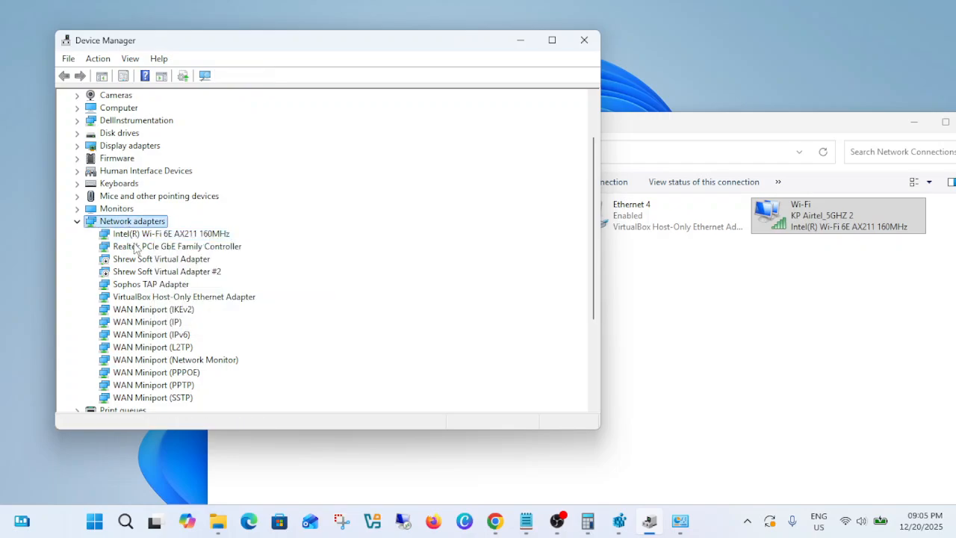
Collapse the Network adapters category and close both Device Manager and the Network Connections window
{"action": "left_click", "coordinate": [78, 223]}
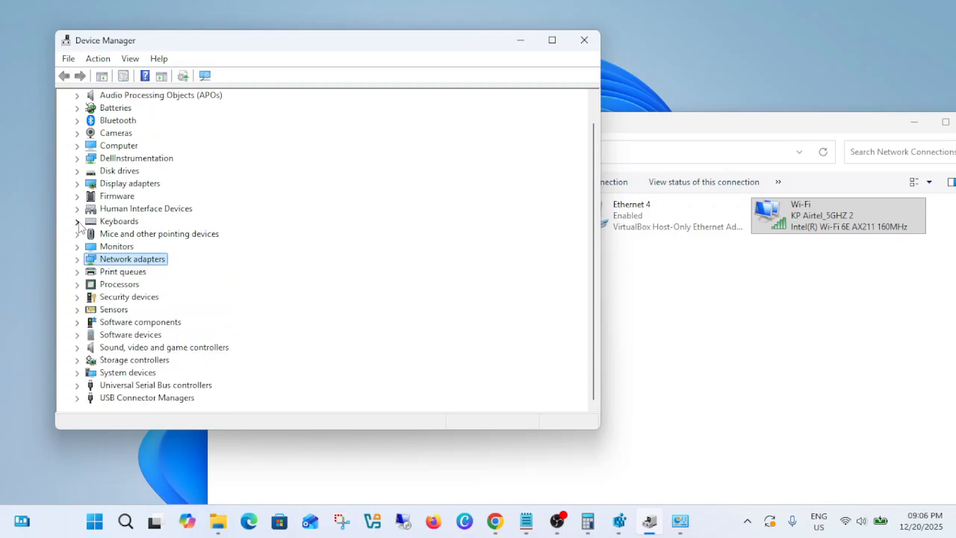
{"action": "left_click", "coordinate": [585, 41]}
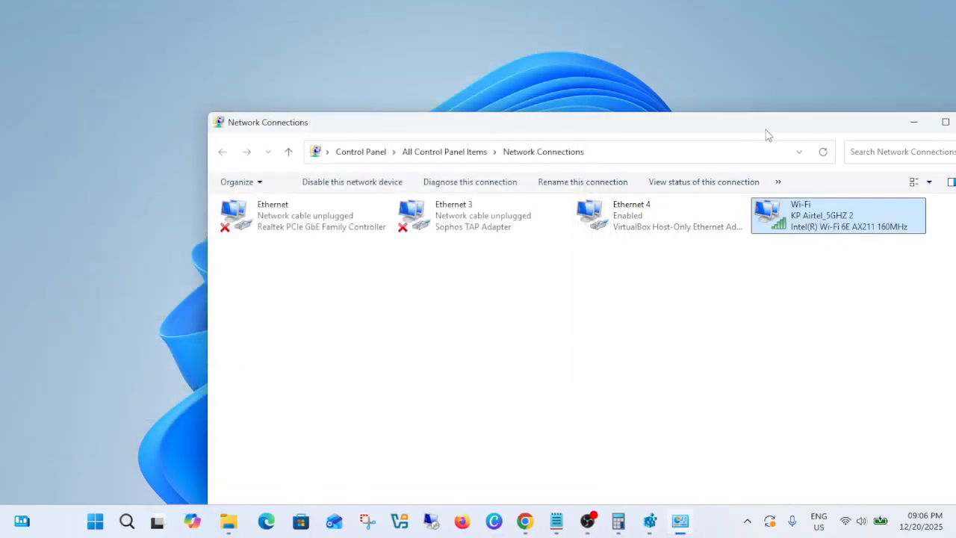
{"action": "left_click_drag", "start_coordinate": [784, 133], "coordinate": [657, 99]}
{"action": "left_click", "coordinate": [851, 93]}
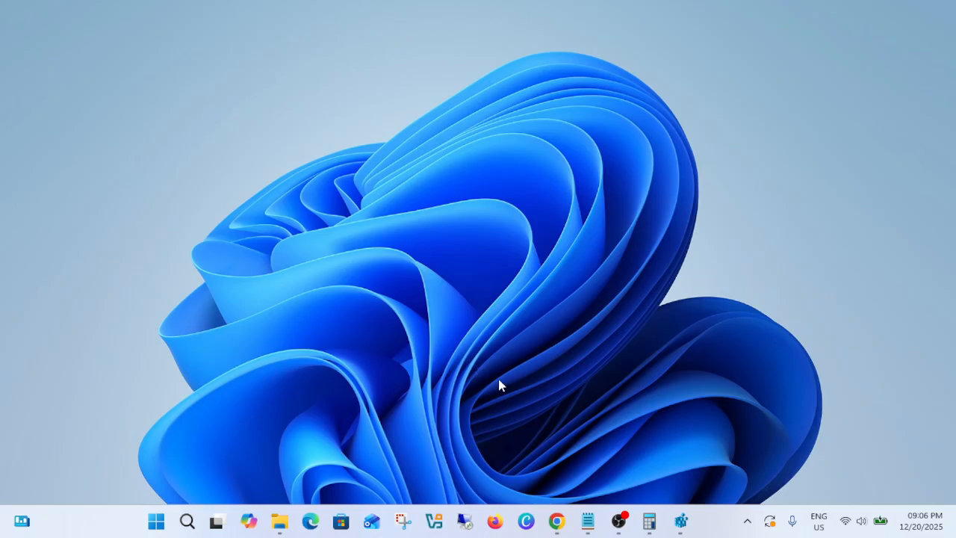
Switch to Chrome to view the picture of the F8 airplane mode key, and minimize the browser again
{"action": "mouse_move", "coordinate": [557, 521]}
{"action": "left_click", "coordinate": [622, 478]}
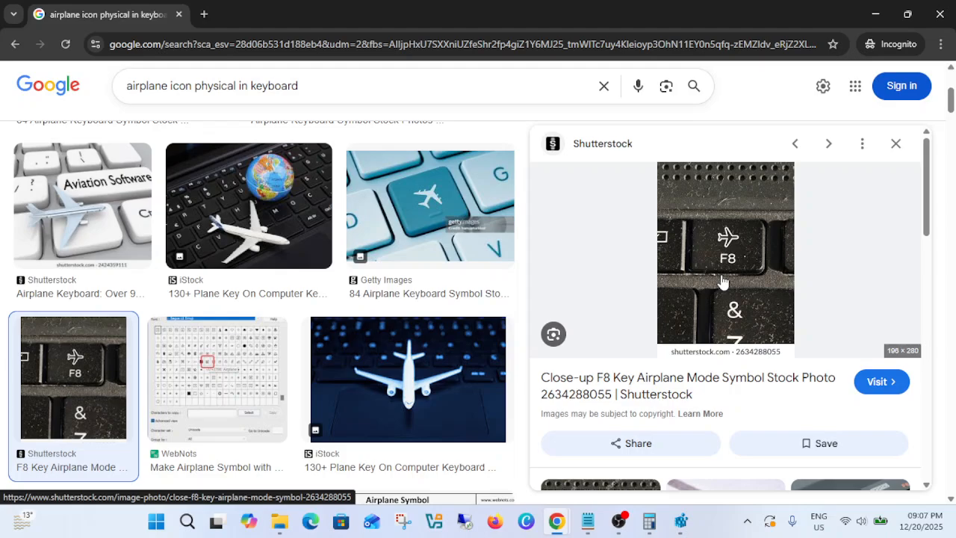
{"action": "left_click", "coordinate": [879, 15]}
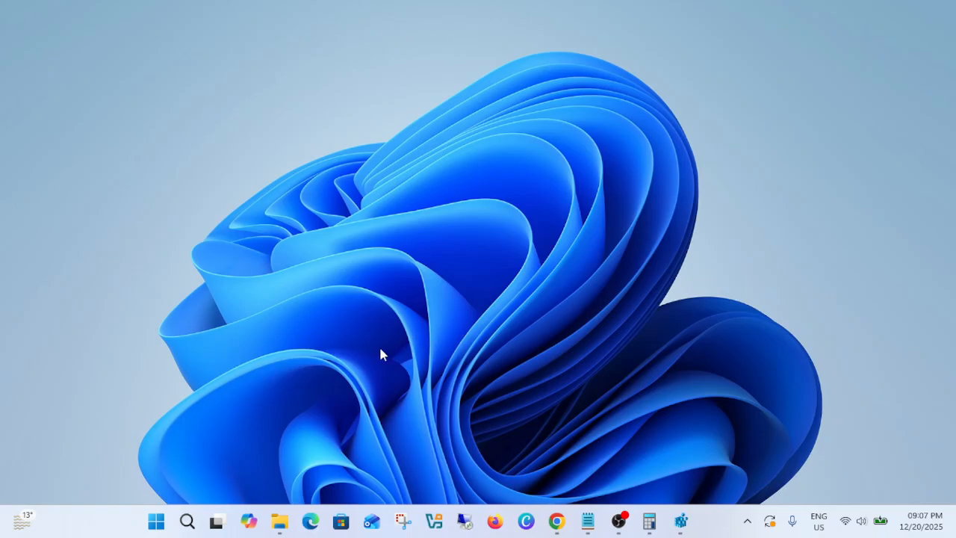
Search Windows for "regist" and run Registry Editor as administrator
{"action": "left_click", "coordinate": [187, 523]}
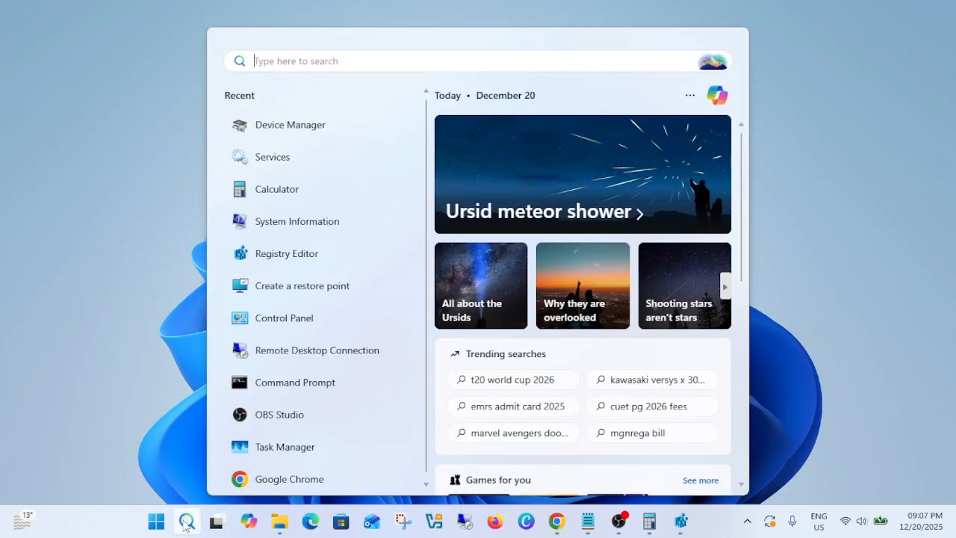
{"action": "type", "text": "r"}
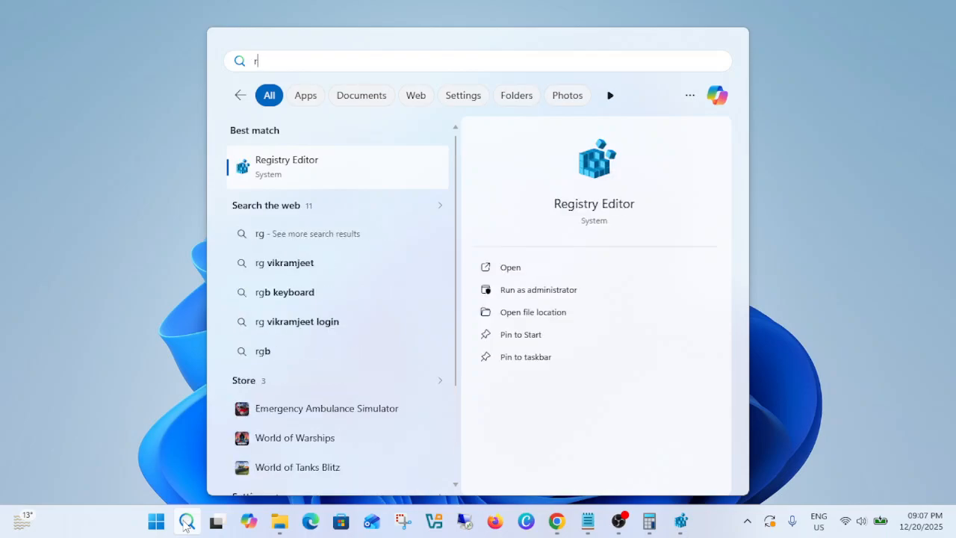
{"action": "type", "text": "egist"}
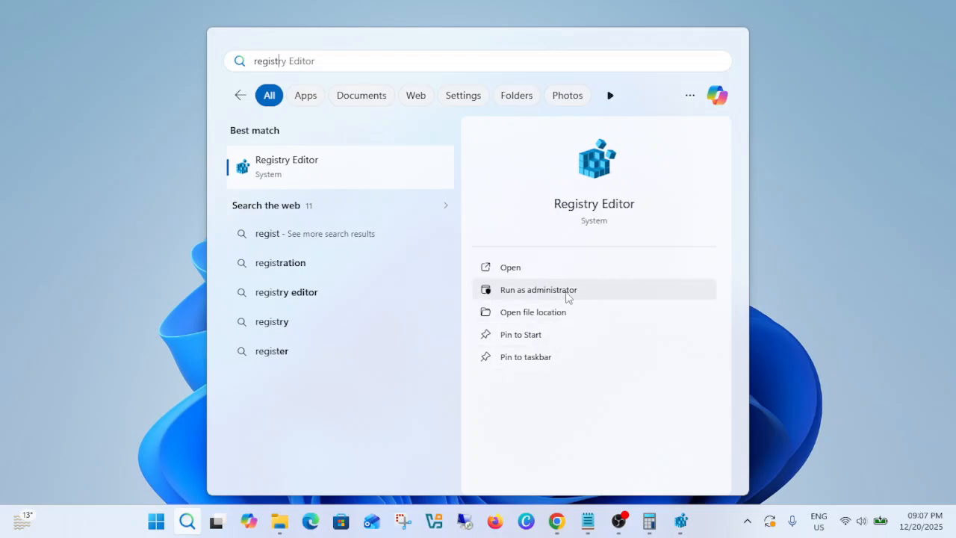
{"action": "left_click", "coordinate": [573, 292]}
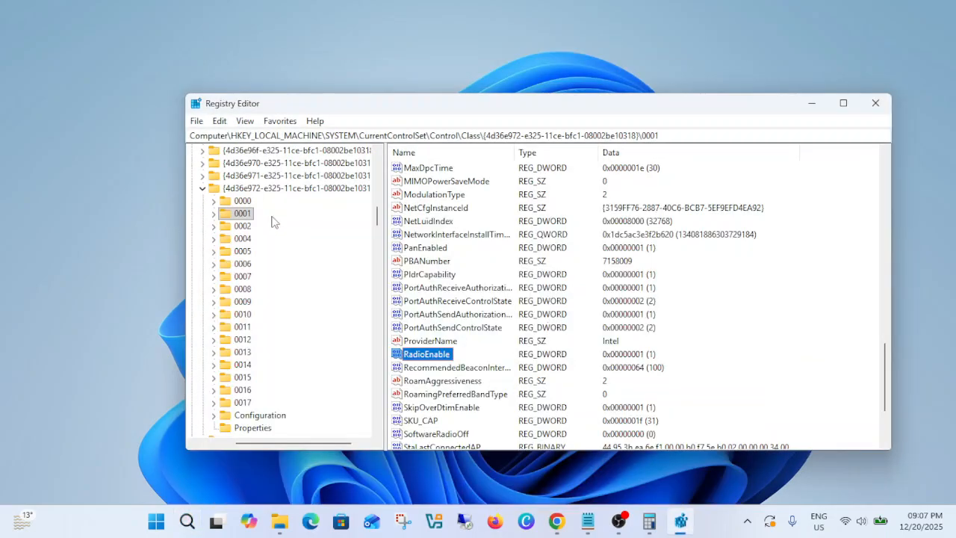
Maximize Registry Editor and collapse the expanded keys back to the root keys under Computer
{"action": "left_click", "coordinate": [202, 188]}
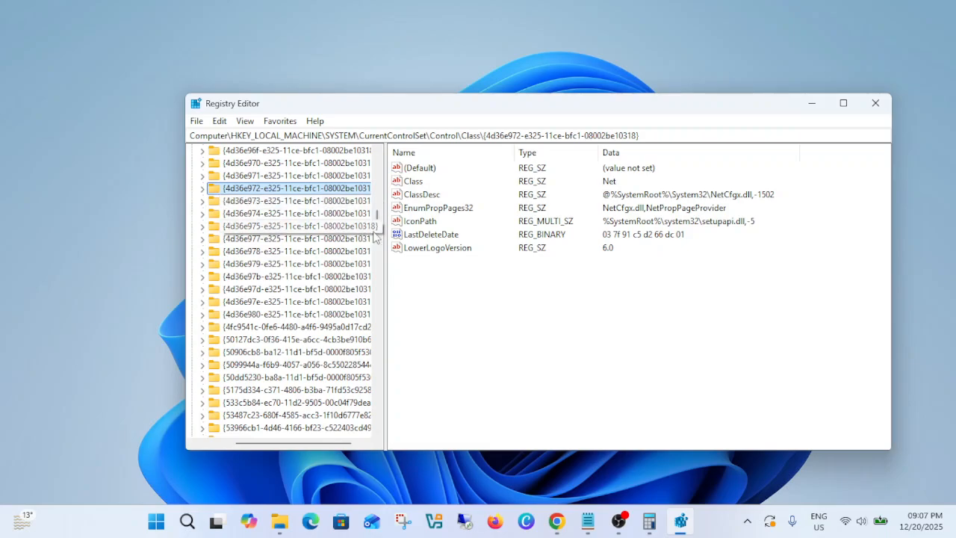
{"action": "scroll", "coordinate": [254, 269], "scroll_direction": "up", "scroll_amount": 20}
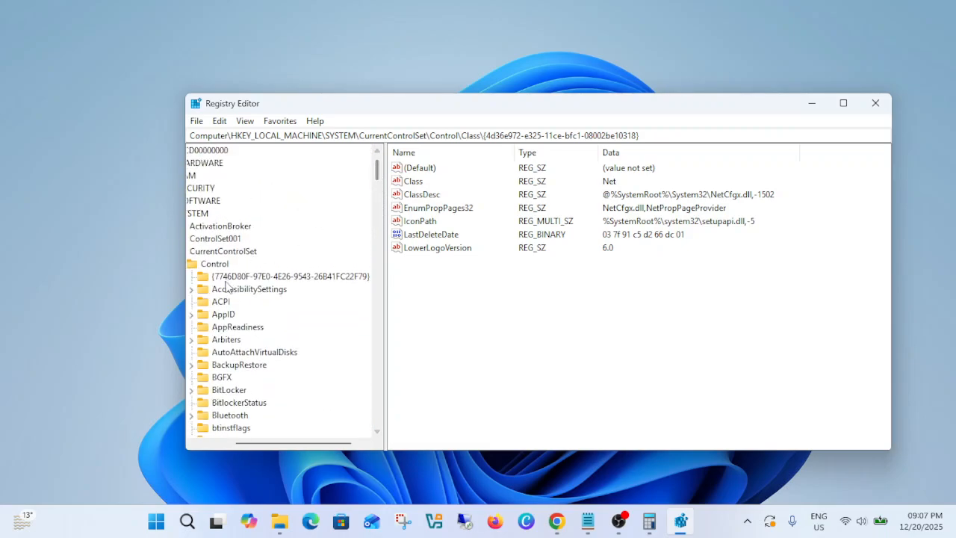
{"action": "left_click", "coordinate": [844, 103]}
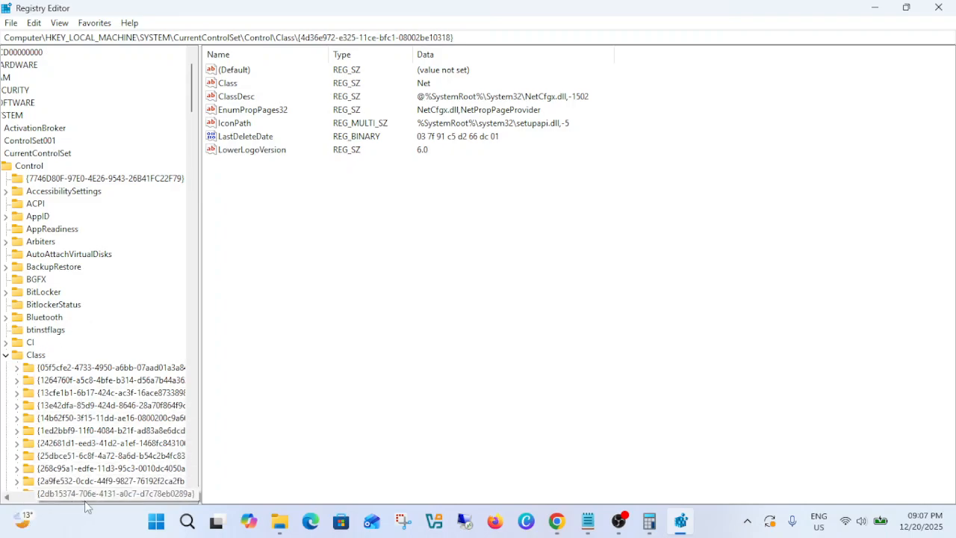
{"action": "left_click_drag", "start_coordinate": [82, 499], "coordinate": [36, 499]}
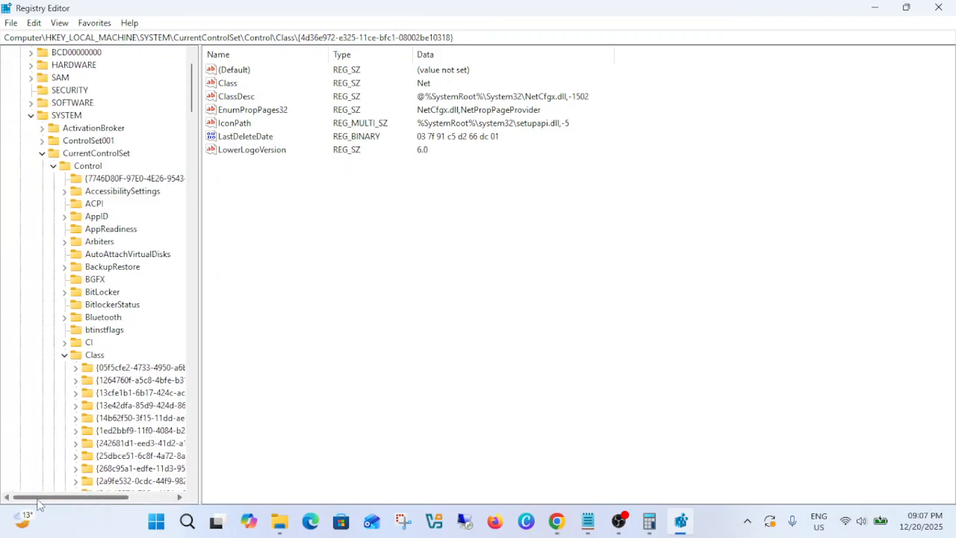
{"action": "left_click", "coordinate": [53, 166]}
{"action": "left_click", "coordinate": [31, 166]}
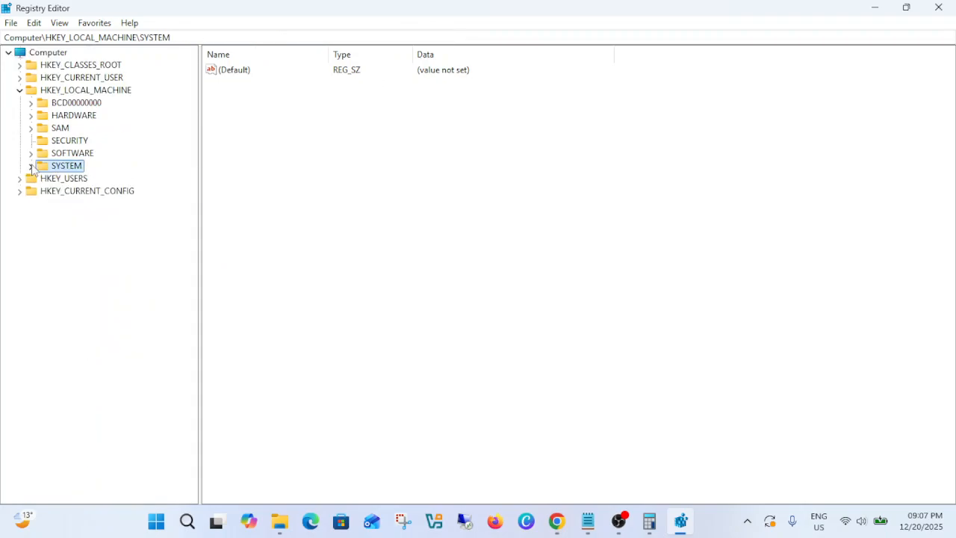
{"action": "left_click", "coordinate": [20, 90]}
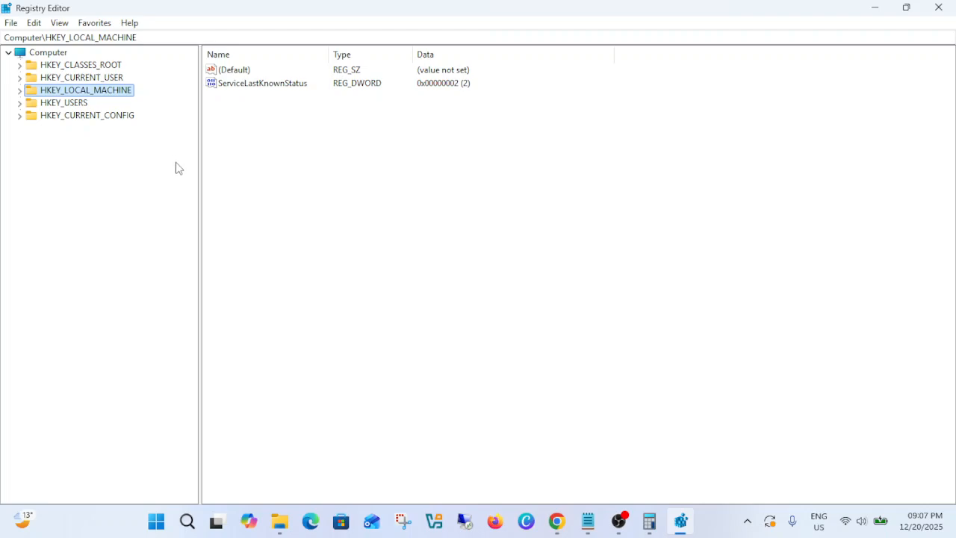
{"action": "left_click", "coordinate": [54, 55]}
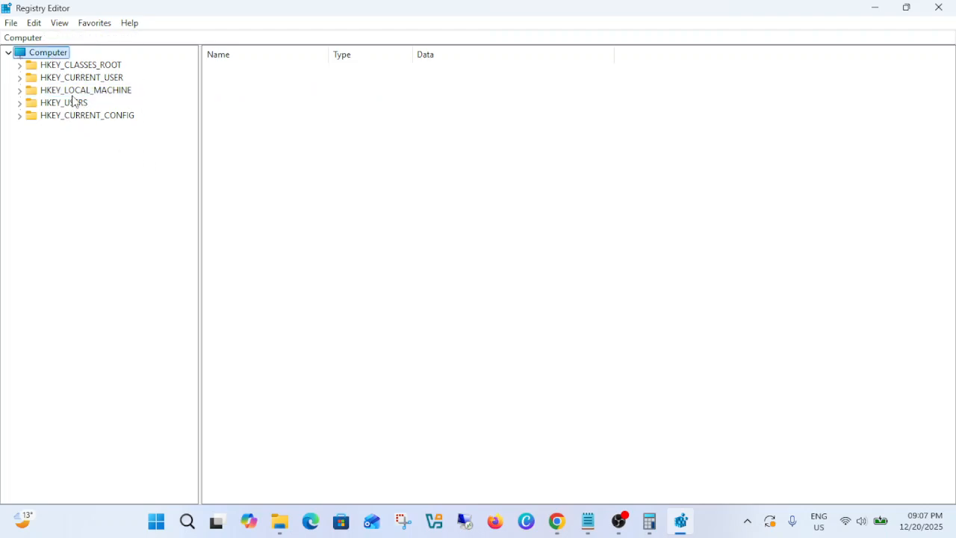
Expand HKEY_LOCAL_MACHINE and check the registry path to the Class key in the Notepad instructions
{"action": "double_click", "coordinate": [59, 93]}
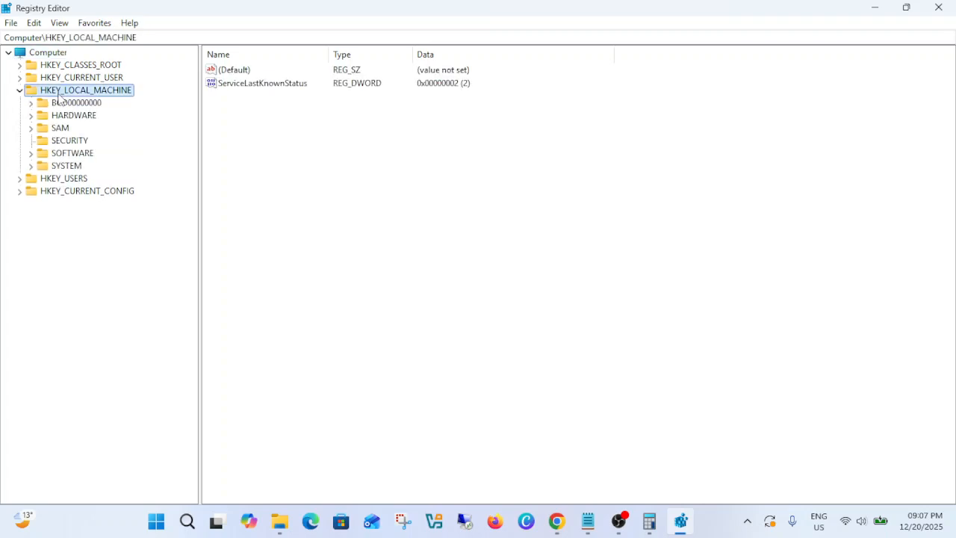
{"action": "left_click", "coordinate": [586, 521]}
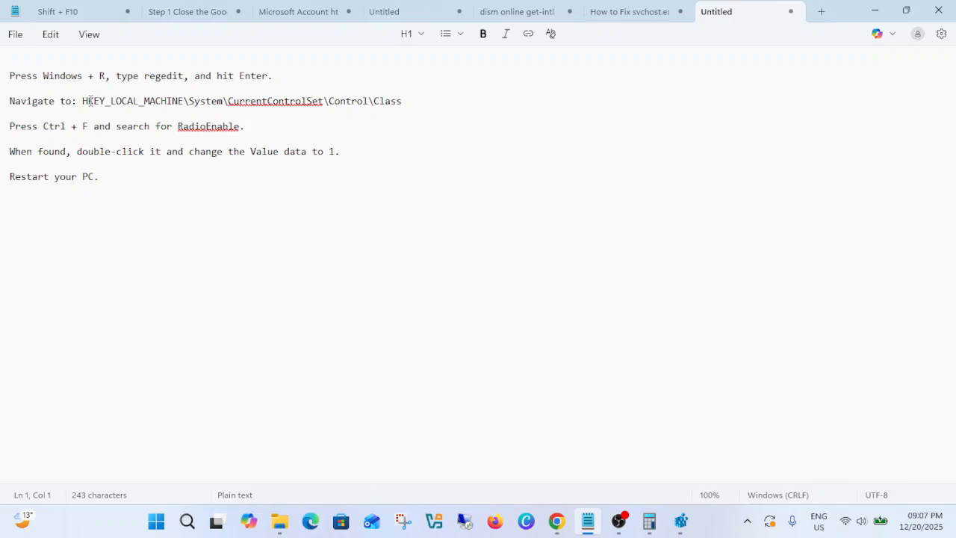
{"action": "left_click_drag", "start_coordinate": [89, 101], "coordinate": [312, 101]}
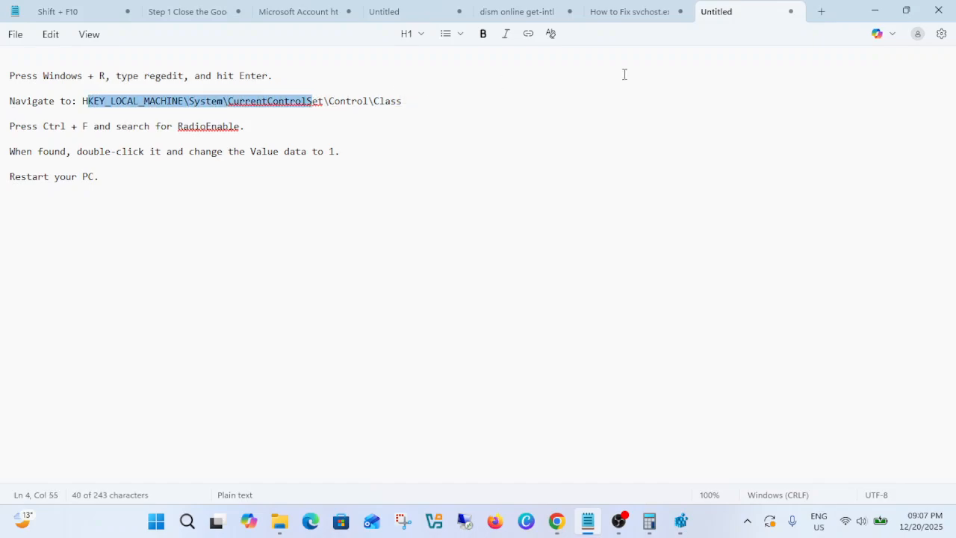
{"action": "left_click", "coordinate": [883, 15]}
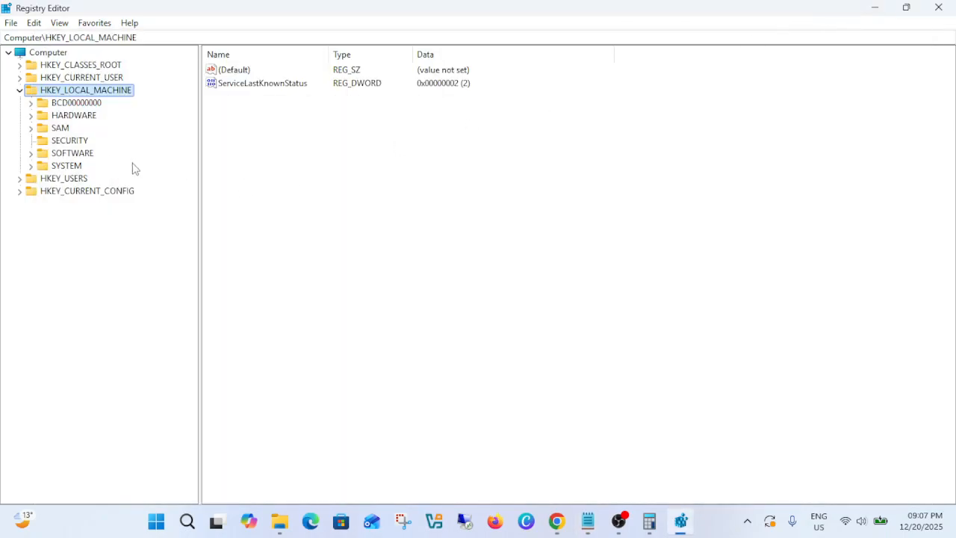
Navigate through SYSTEM, CurrentControlSet and Control to the Class key and expand its subkeys
{"action": "double_click", "coordinate": [66, 166]}
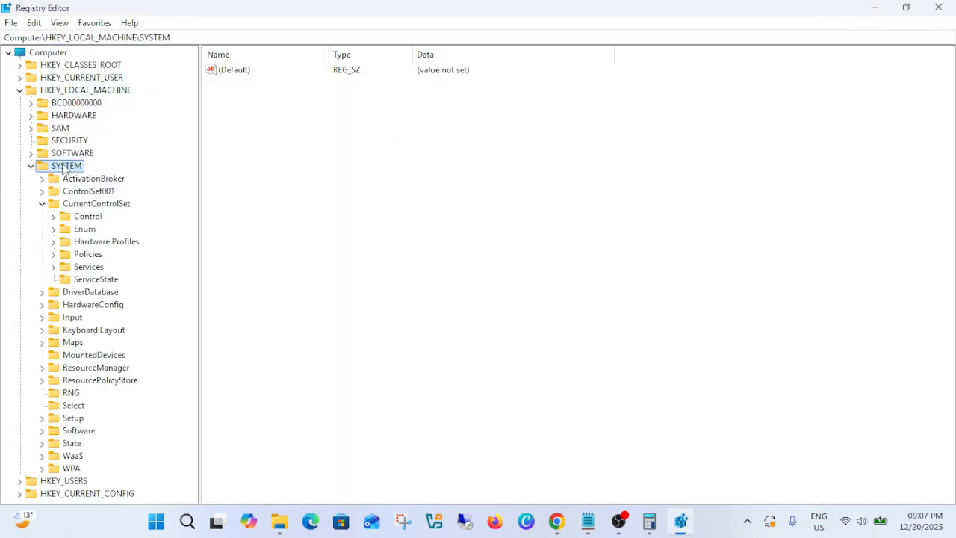
{"action": "double_click", "coordinate": [94, 208]}
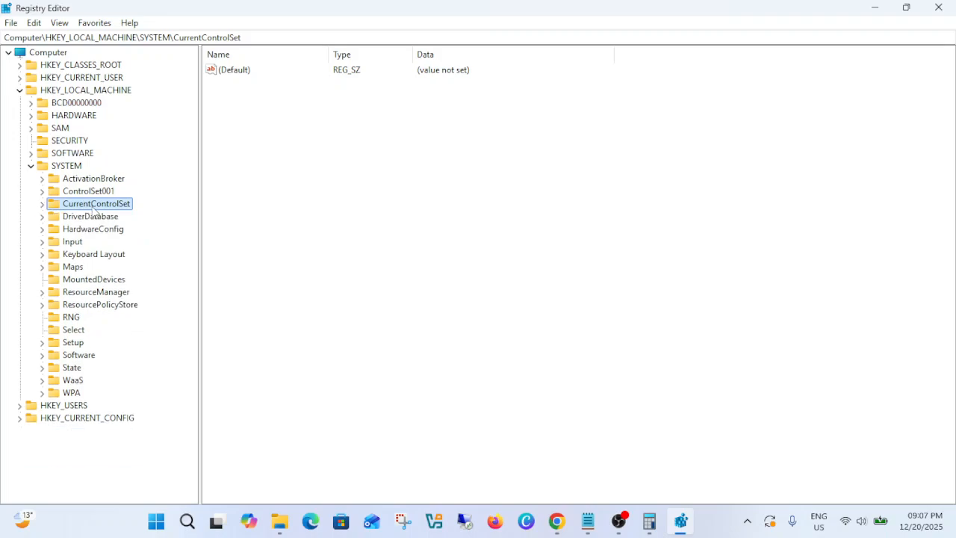
{"action": "left_click", "coordinate": [44, 206]}
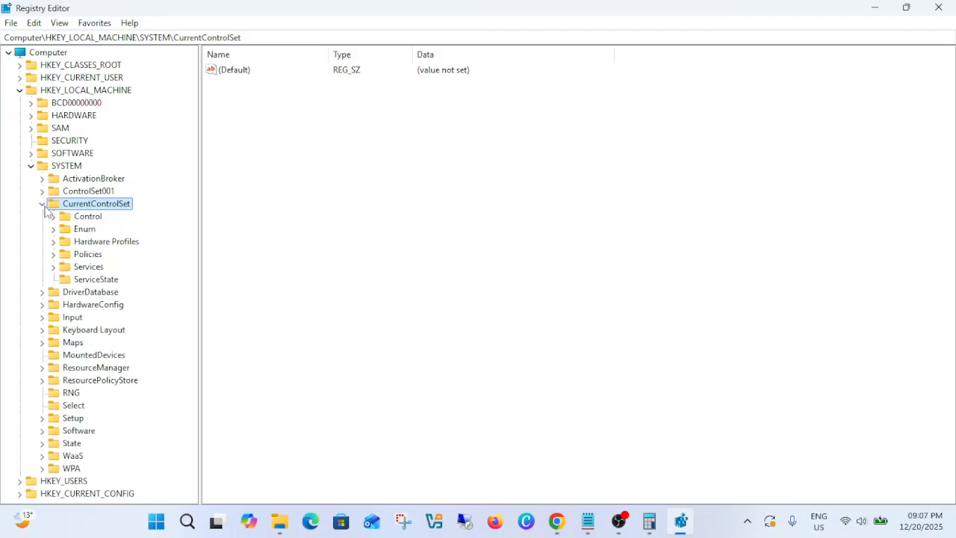
{"action": "double_click", "coordinate": [88, 218]}
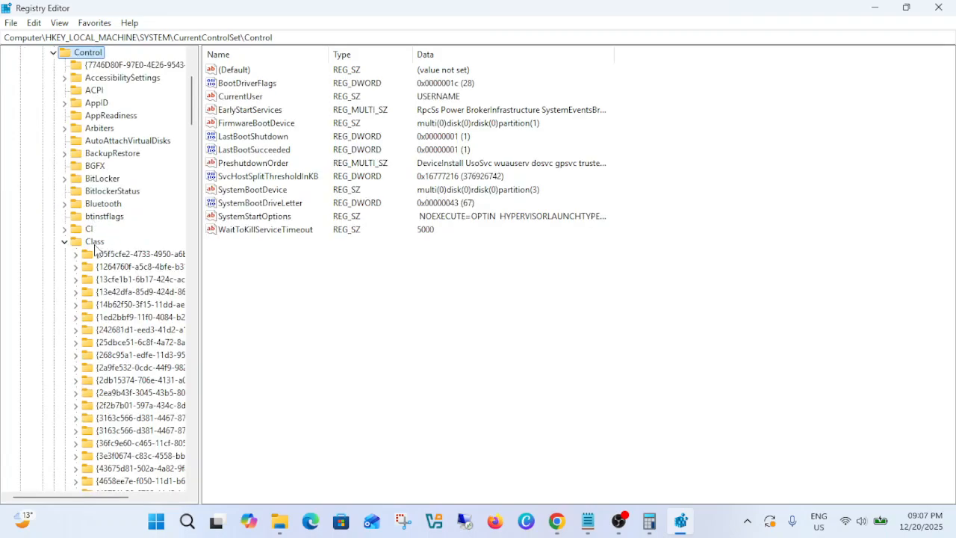
{"action": "left_click", "coordinate": [95, 243]}
{"action": "double_click", "coordinate": [96, 244]}
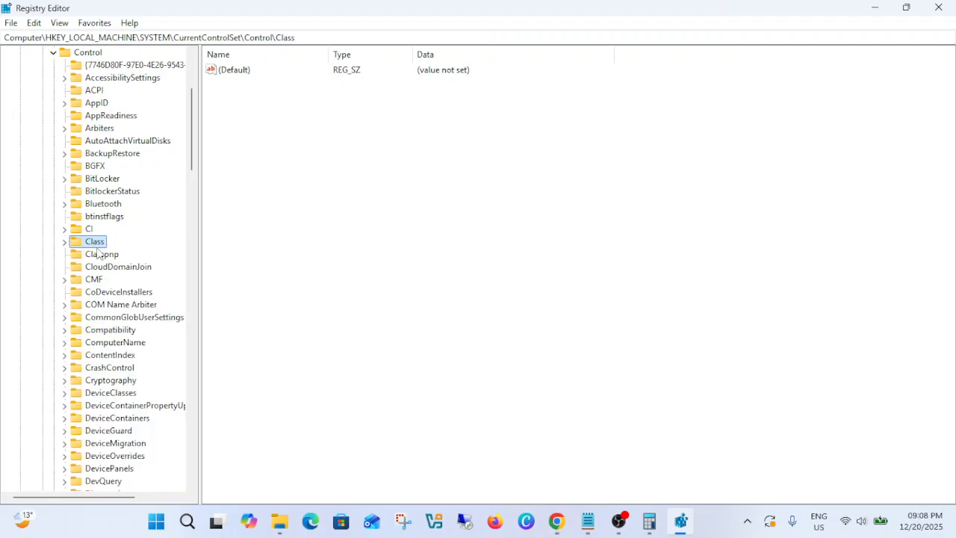
{"action": "left_click", "coordinate": [64, 241]}
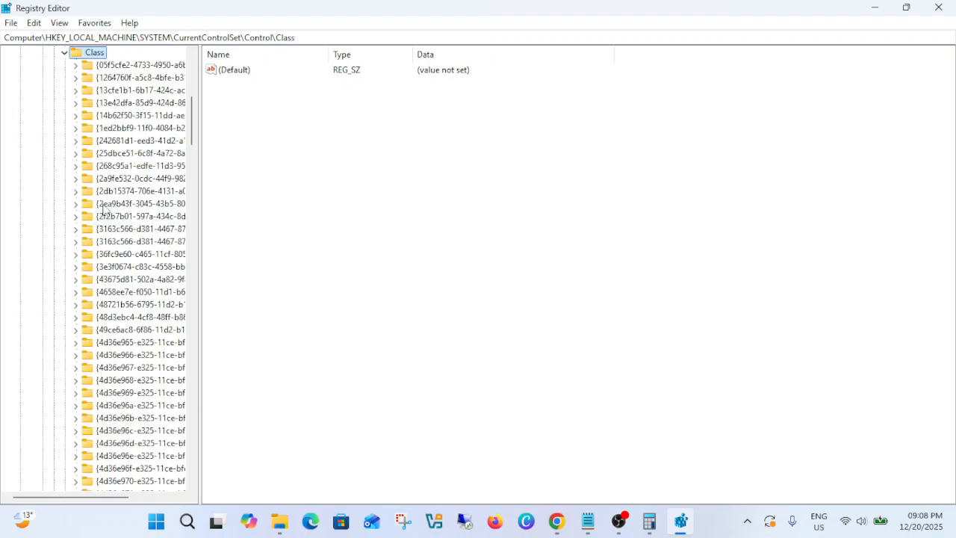
{"action": "scroll", "coordinate": [105, 211], "scroll_direction": "up", "scroll_amount": 4}
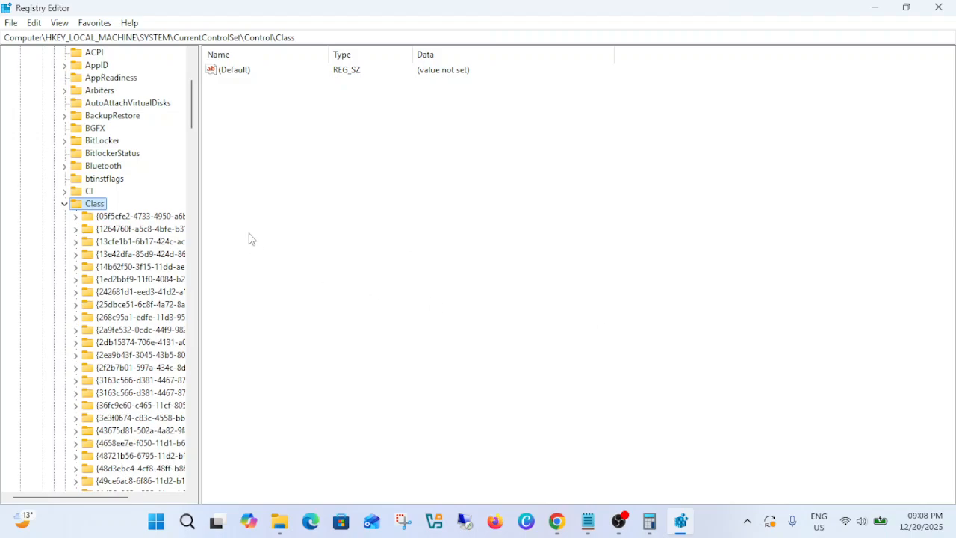
Consult the Notepad instructions for the value name to search for, highlight RadioEnable, and return to Registry Editor
{"action": "left_click", "coordinate": [589, 516]}
{"action": "left_click_drag", "start_coordinate": [177, 127], "coordinate": [269, 119]}
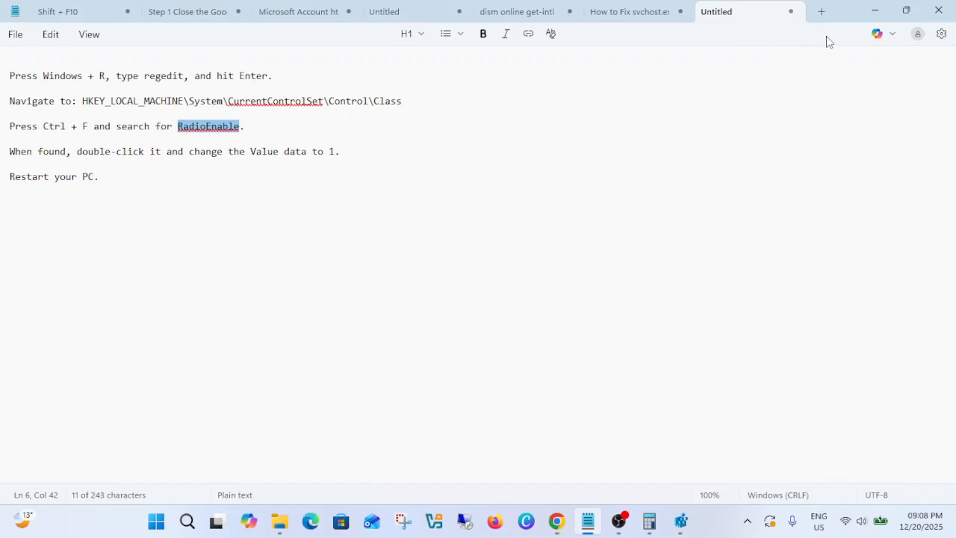
{"action": "left_click", "coordinate": [875, 10]}
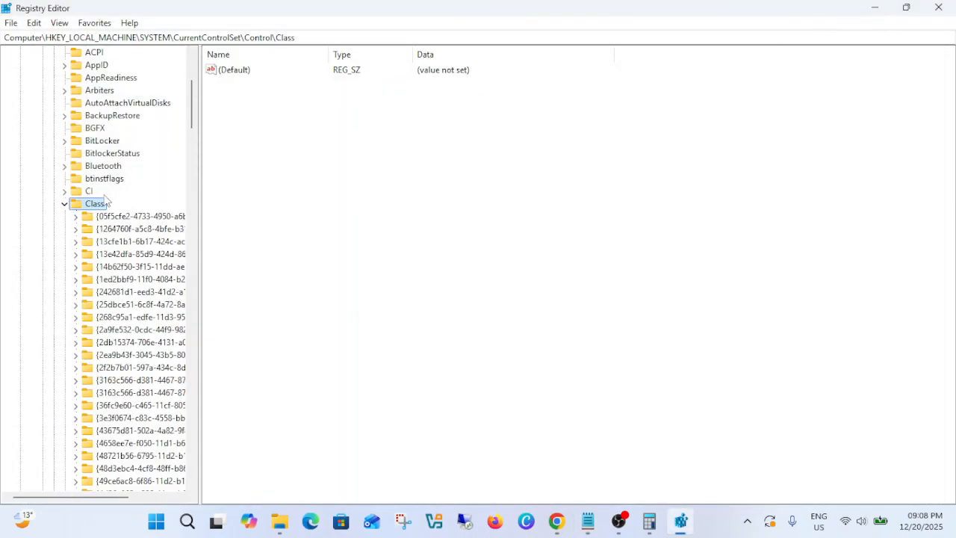
Search the registry from the Class key for RadioEnable, looking at keys, values and data
{"action": "key", "text": "ctrl+f"}
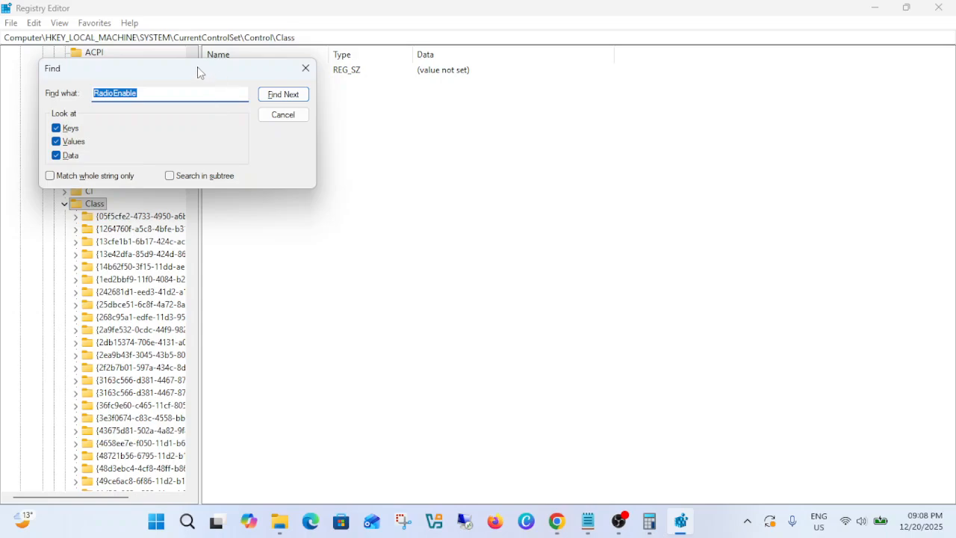
{"action": "left_click_drag", "start_coordinate": [197, 67], "coordinate": [518, 148]}
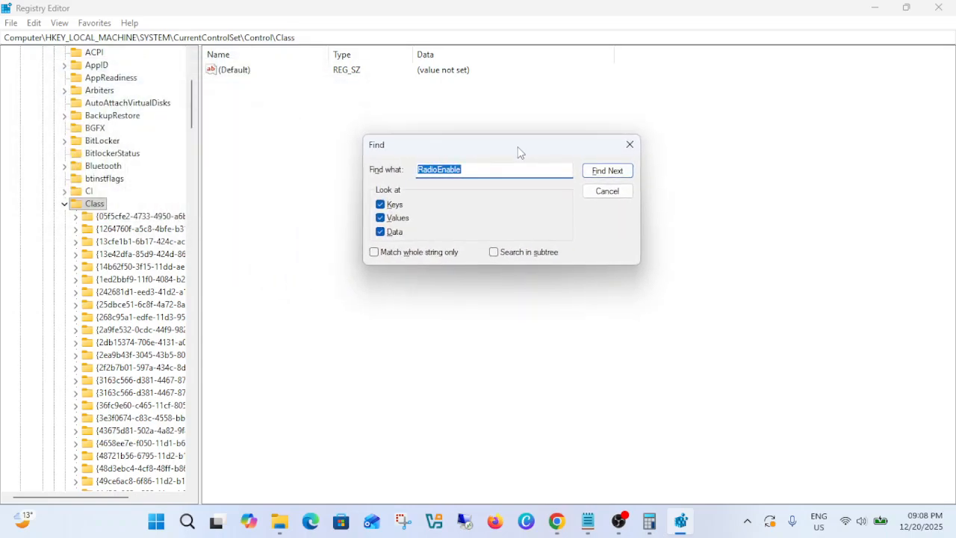
{"action": "type", "text": "R"}
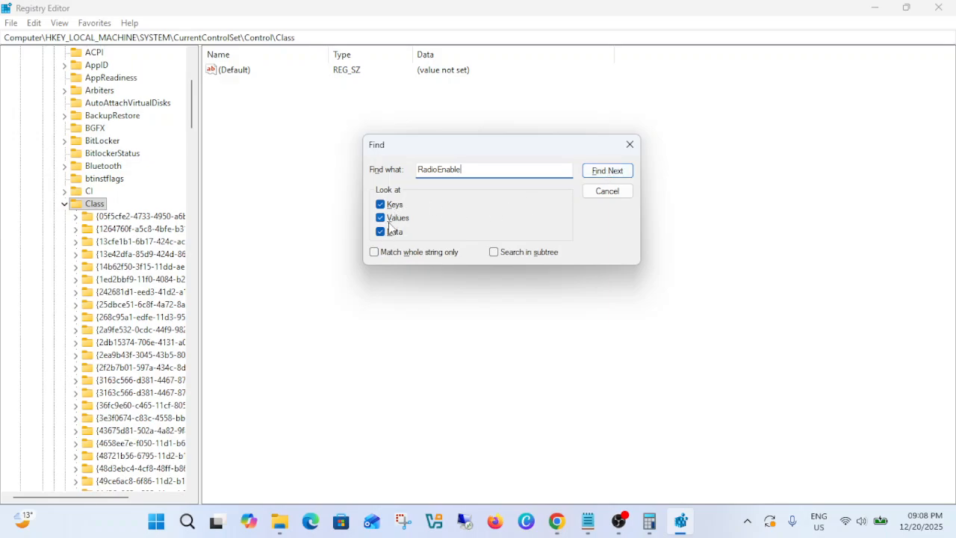
{"action": "left_click", "coordinate": [608, 174]}
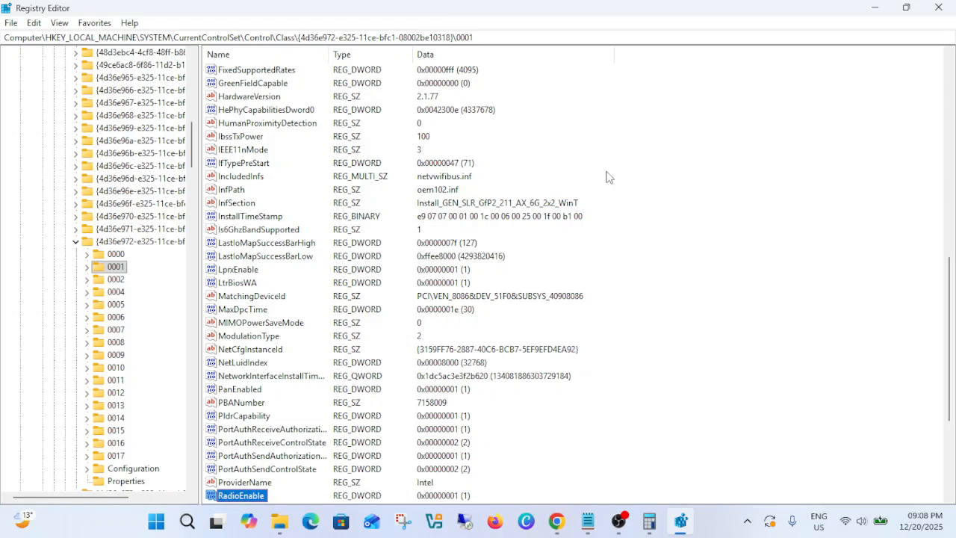
Set the data of the RadioEnable DWORD in the 0001 key to 0, keeping the hexadecimal base
{"action": "scroll", "coordinate": [244, 300], "scroll_direction": "down", "scroll_amount": 3}
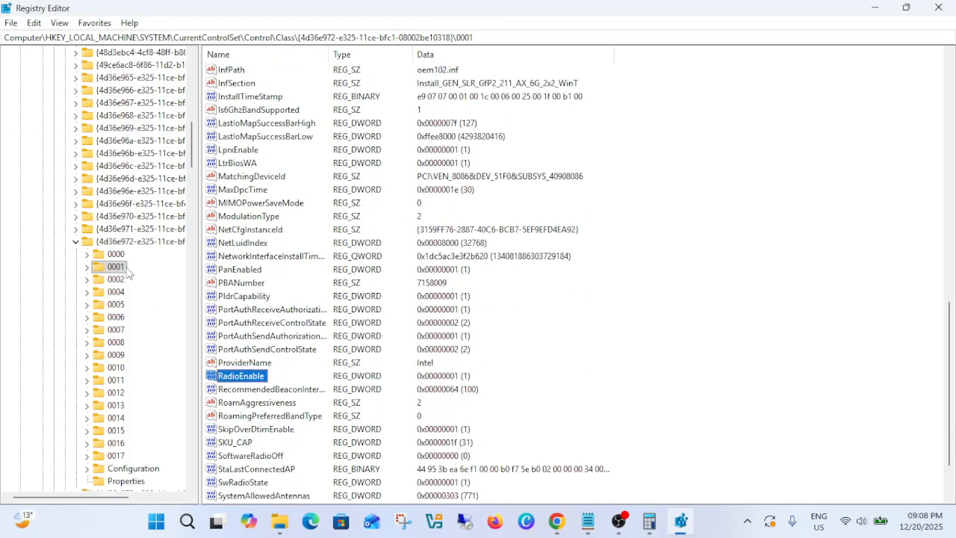
{"action": "double_click", "coordinate": [244, 377]}
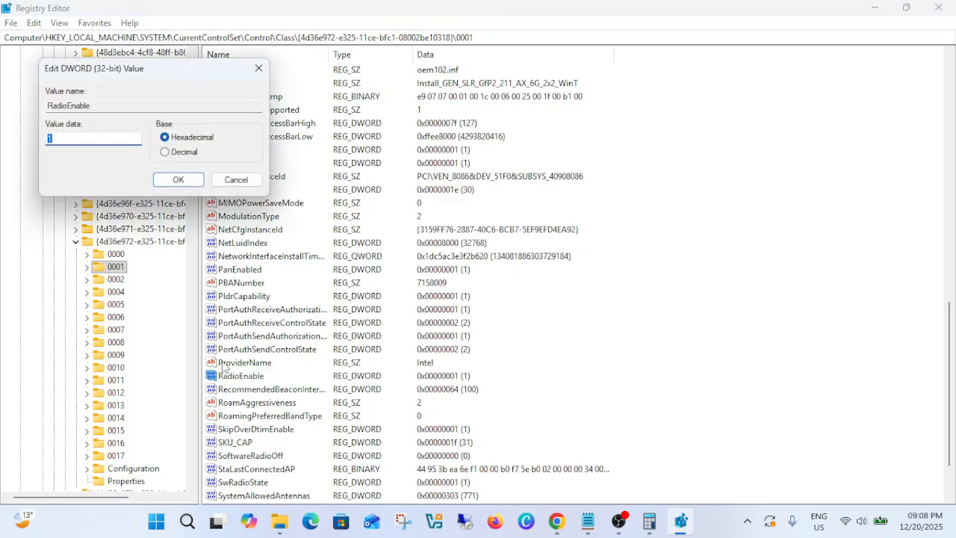
{"action": "left_click_drag", "start_coordinate": [175, 76], "coordinate": [597, 160]}
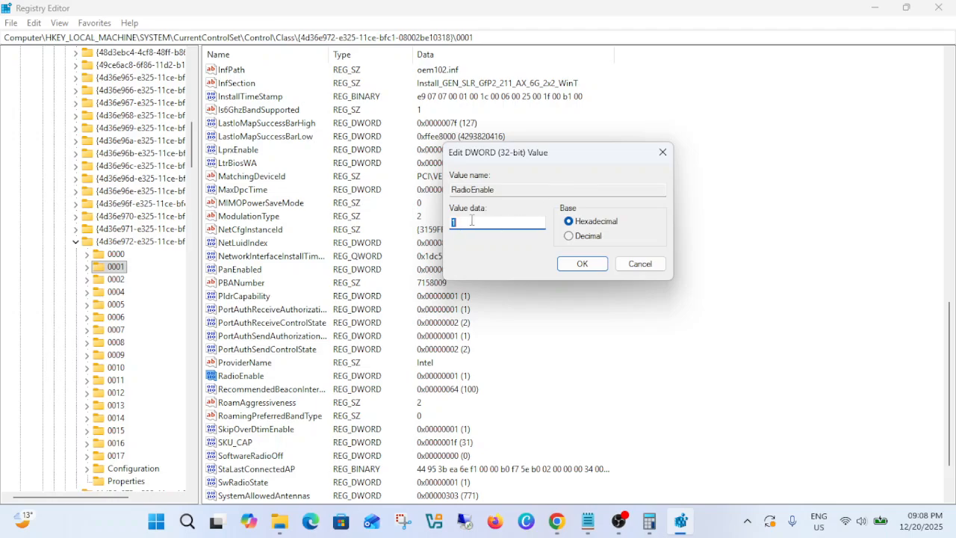
{"action": "type", "text": "0"}
{"action": "left_click", "coordinate": [577, 265]}
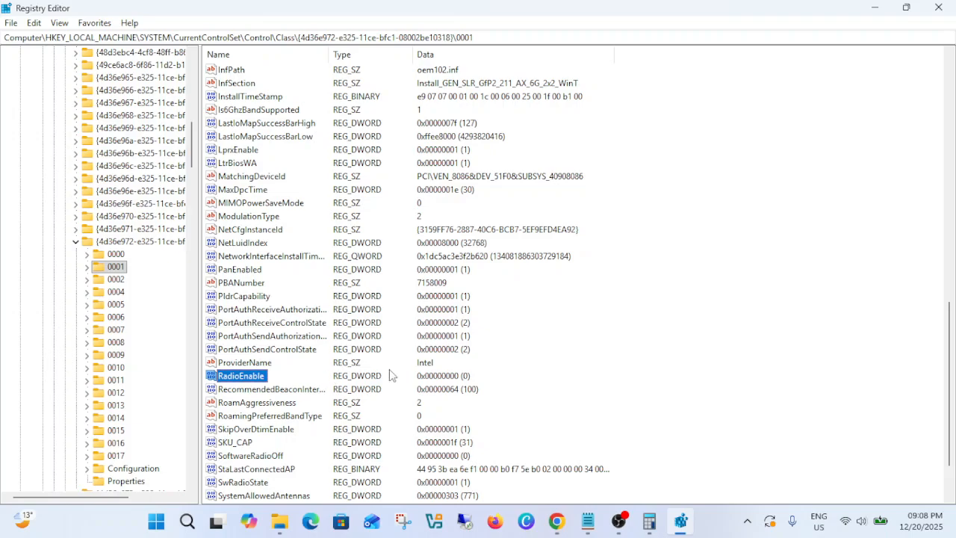
Set the data of the RadioEnable DWORD in the 0001 key to 1
{"action": "double_click", "coordinate": [242, 380]}
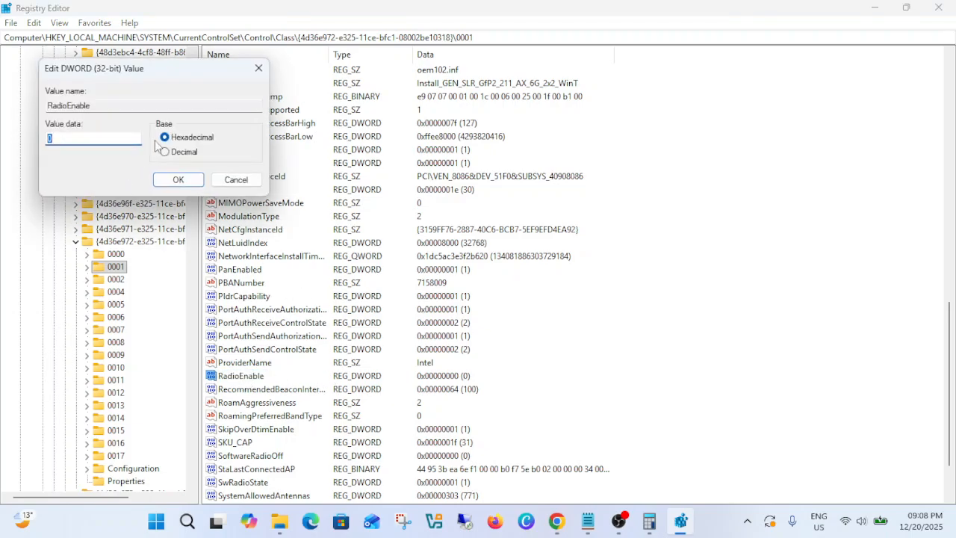
{"action": "left_click_drag", "start_coordinate": [186, 71], "coordinate": [489, 156]}
{"action": "type", "text": "1"}
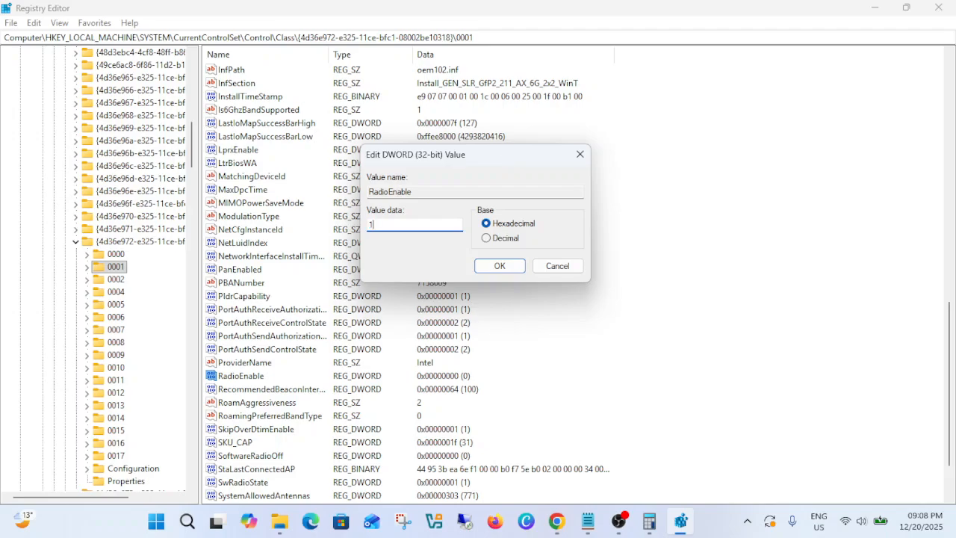
{"action": "left_click", "coordinate": [513, 270]}
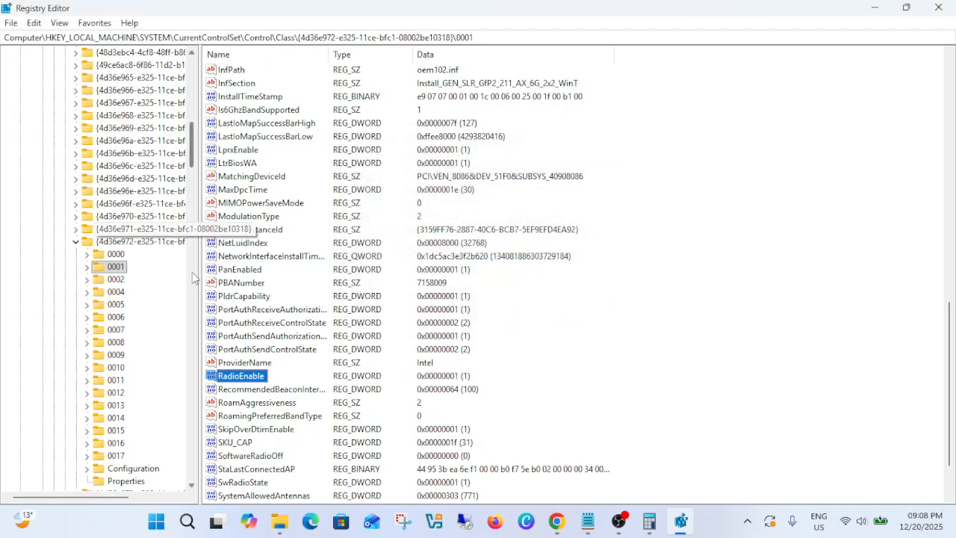
Collapse the expanded registry keys from the adapter class key up to HKEY_LOCAL_MACHINE and close Registry Editor
{"action": "left_click", "coordinate": [74, 241]}
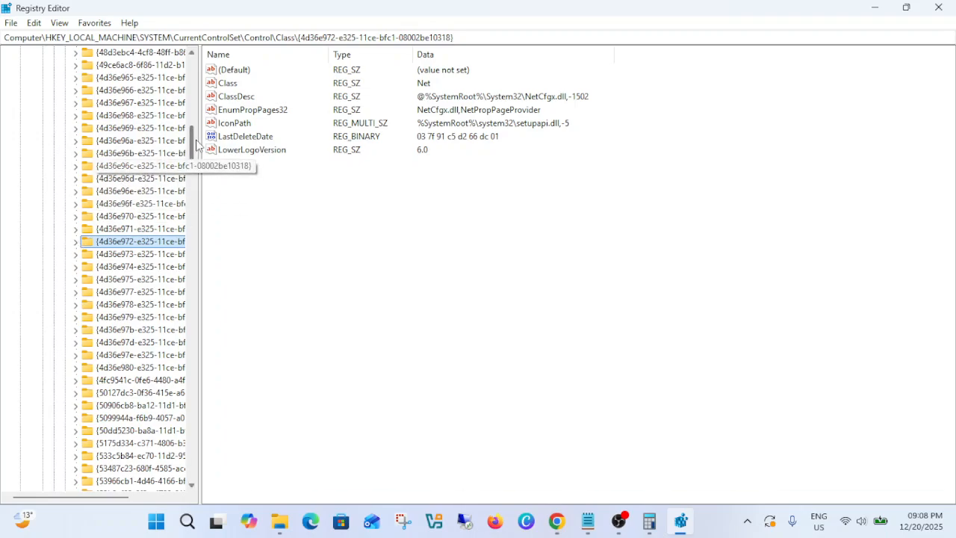
{"action": "scroll", "coordinate": [170, 117], "scroll_direction": "up", "scroll_amount": 20}
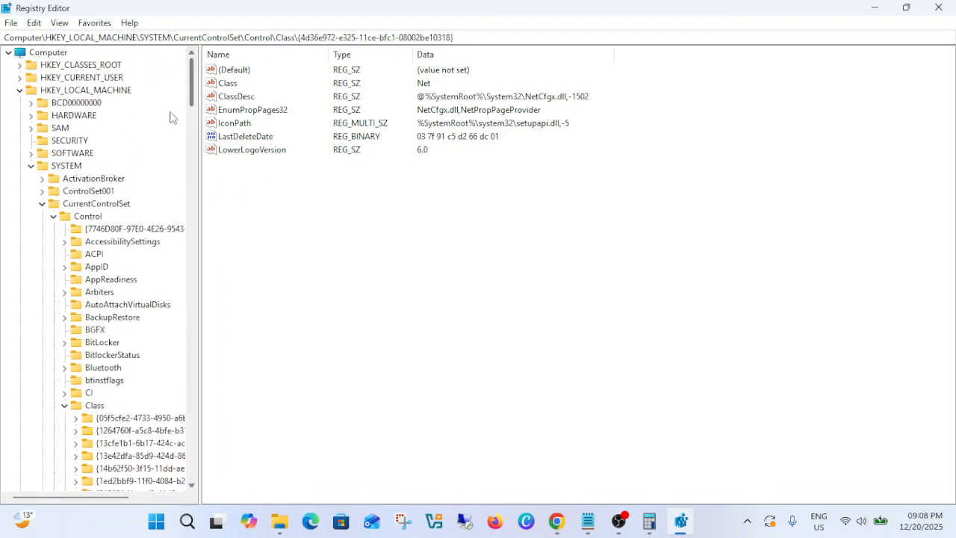
{"action": "left_click", "coordinate": [65, 406]}
{"action": "left_click", "coordinate": [55, 217]}
{"action": "left_click", "coordinate": [42, 203]}
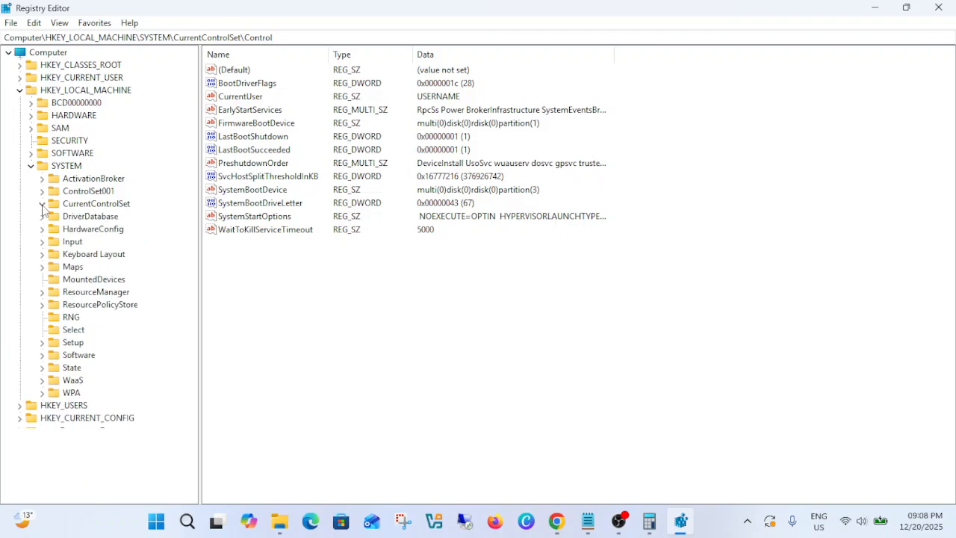
{"action": "left_click", "coordinate": [31, 165]}
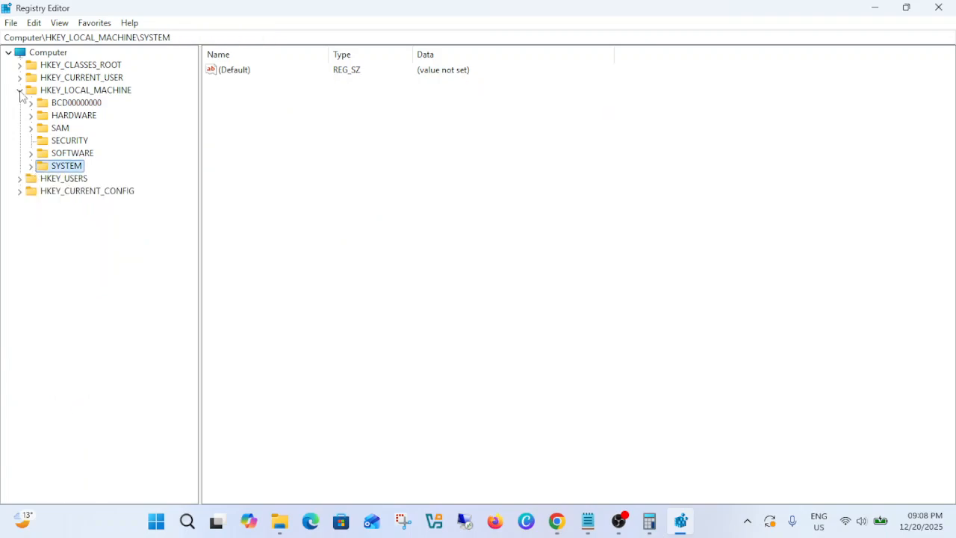
{"action": "left_click", "coordinate": [19, 89]}
{"action": "left_click", "coordinate": [936, 16]}
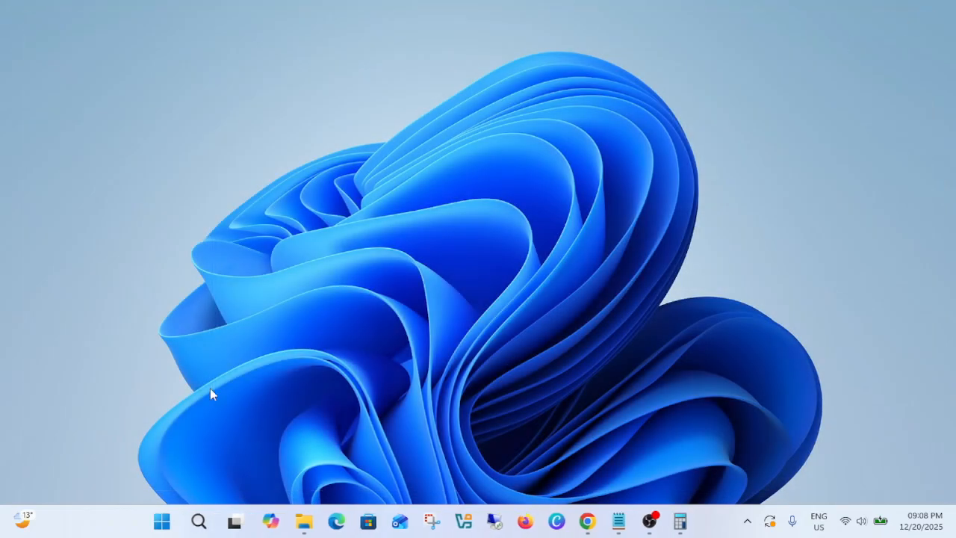
Look at the computer's power options for restarting, and dismiss them without choosing one
{"action": "left_click", "coordinate": [186, 521]}
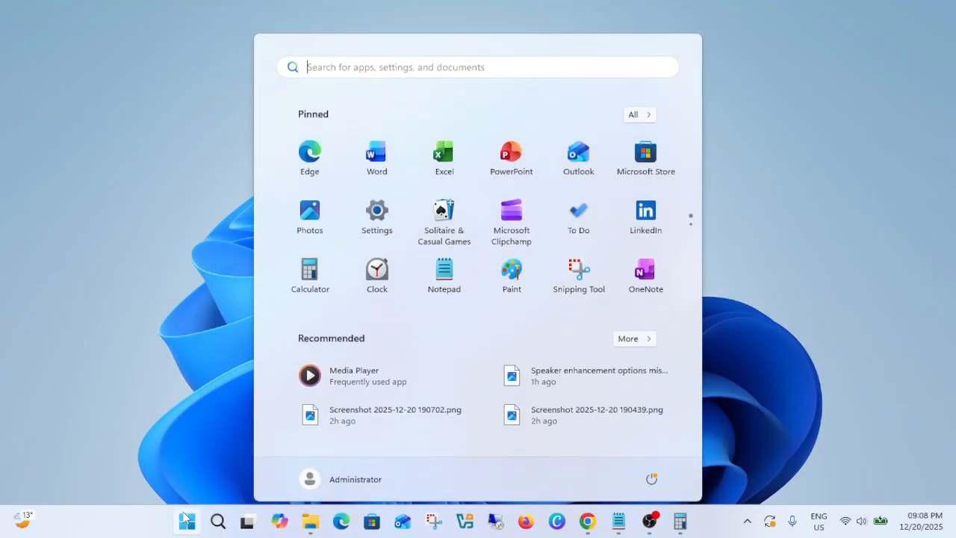
{"action": "left_click", "coordinate": [651, 472]}
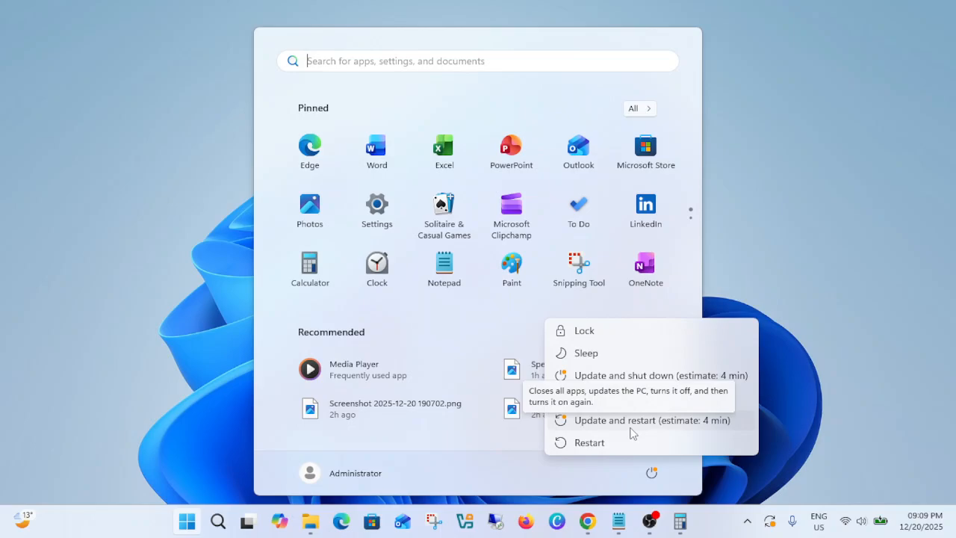
{"action": "key", "text": "Escape"}
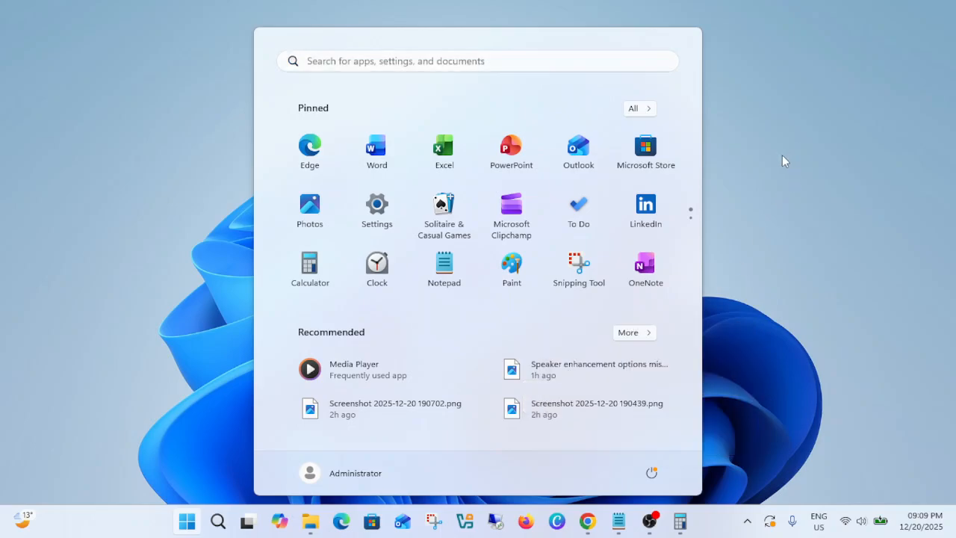
{"action": "left_click", "coordinate": [755, 140]}
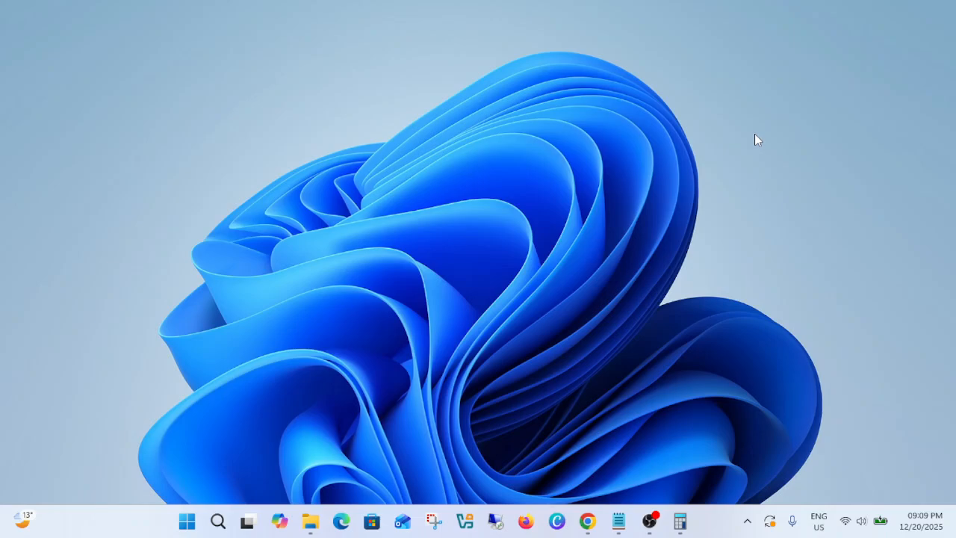